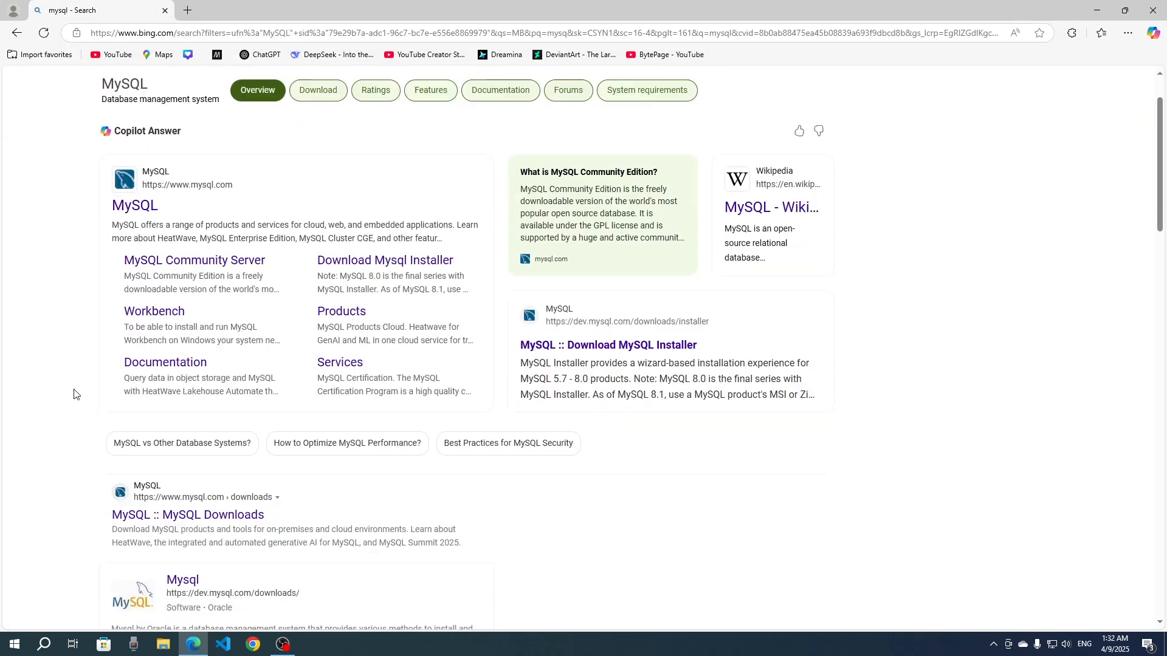
- Open the official MySQL Downloads page from the search results
scroll(235, 365, down, 5)
scroll(235, 331, up, 5)
scroll(142, 315, down, 2)
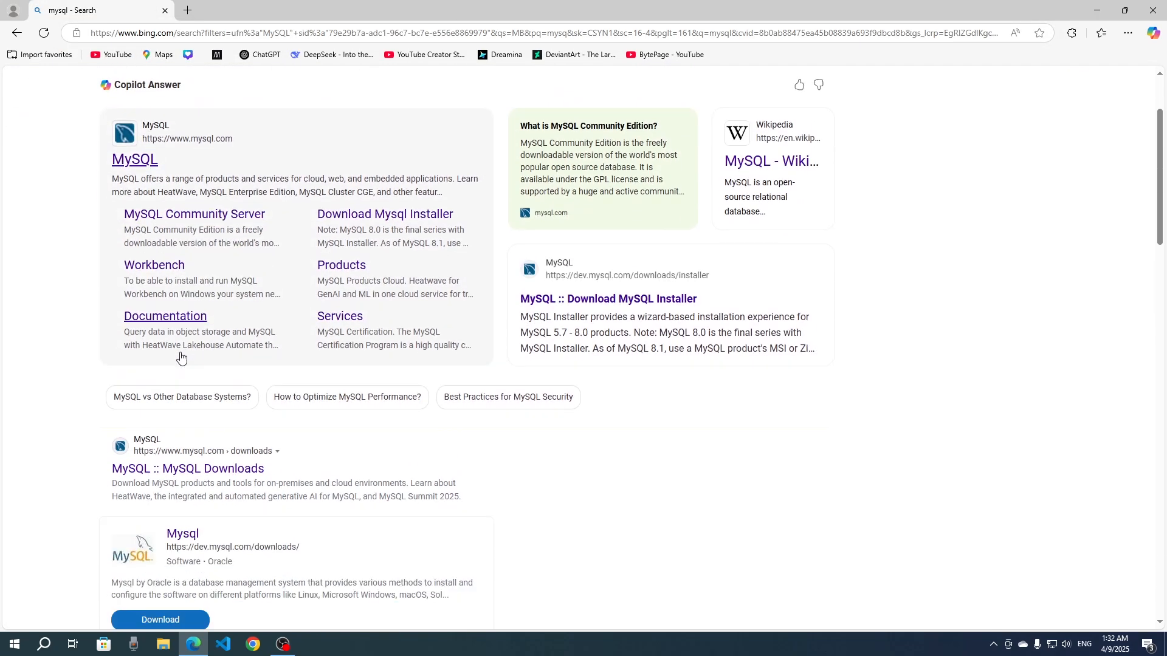
scroll(176, 424, down, 6)
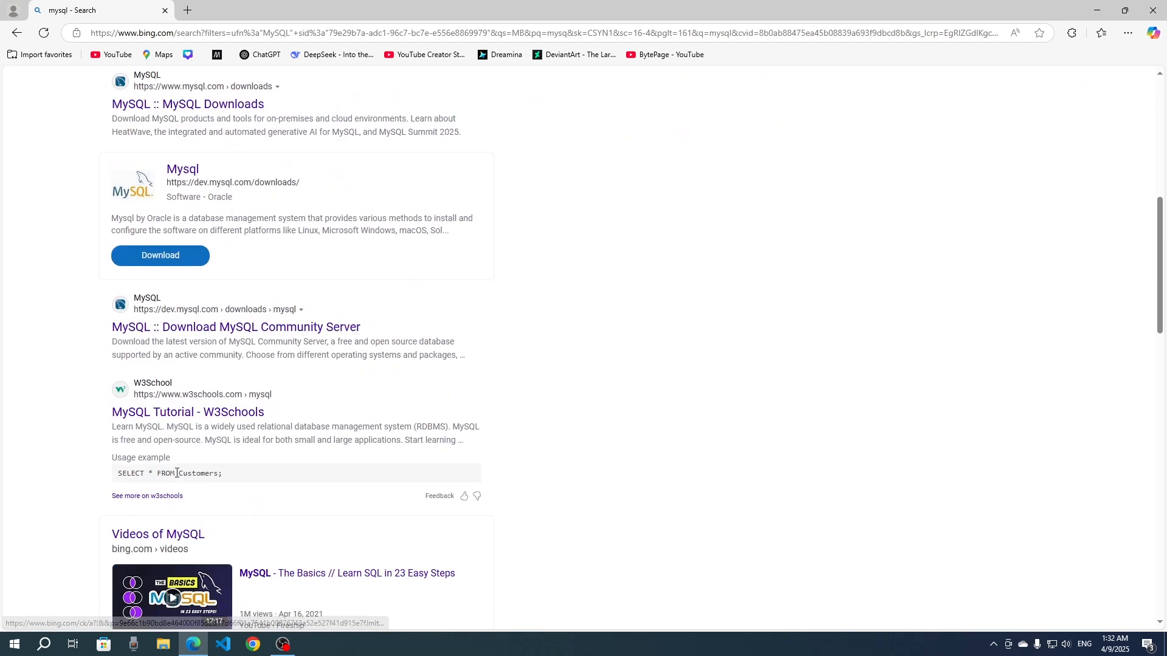
click(196, 115)
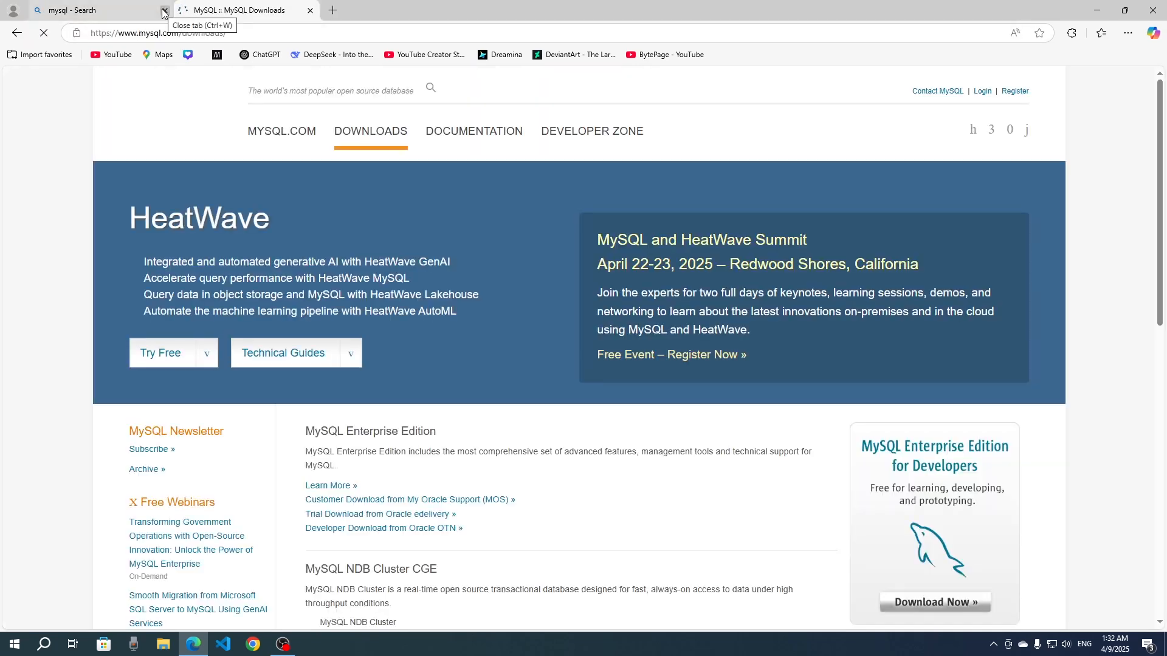
scroll(339, 395, down, 7)
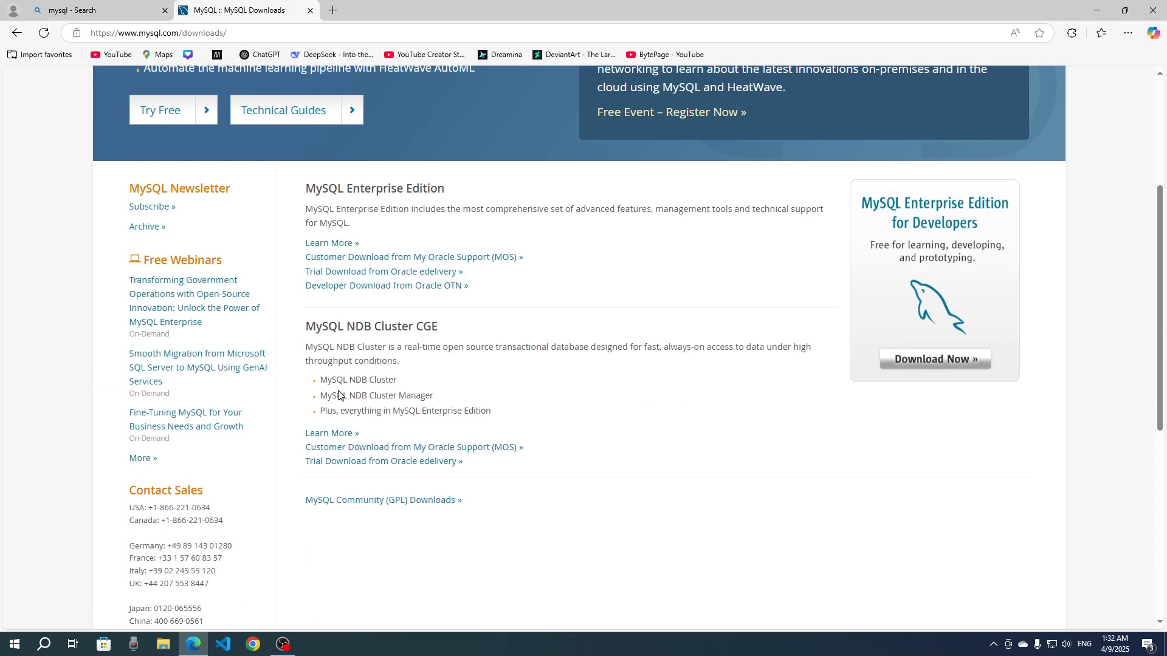
scroll(338, 395, up, 7)
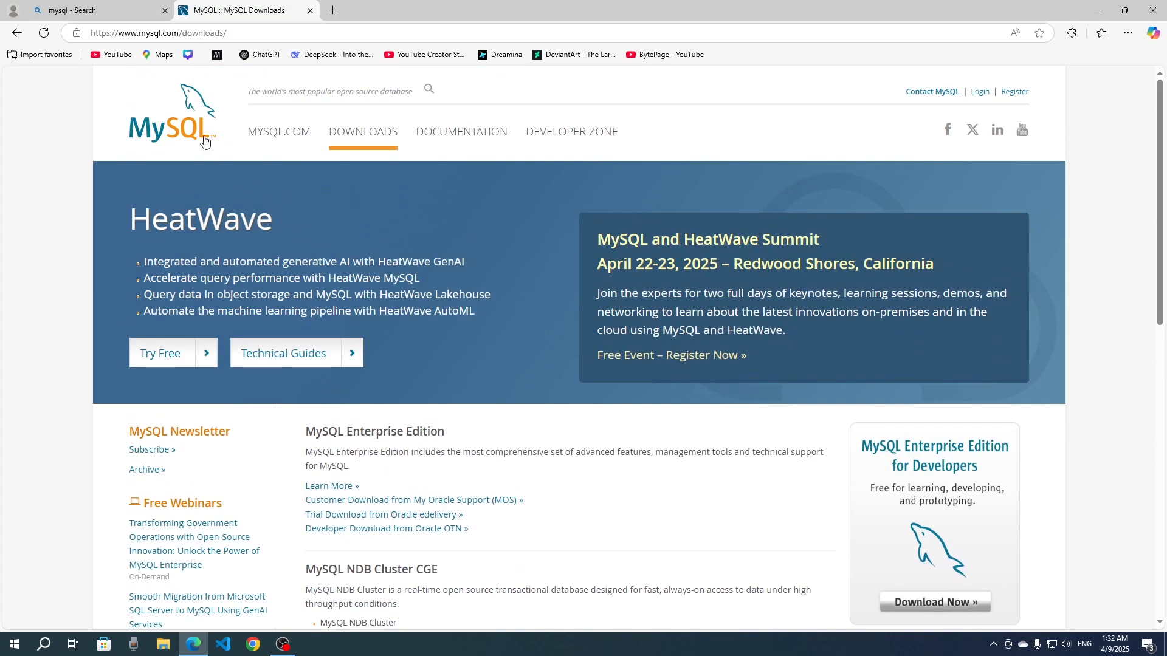
click(273, 132)
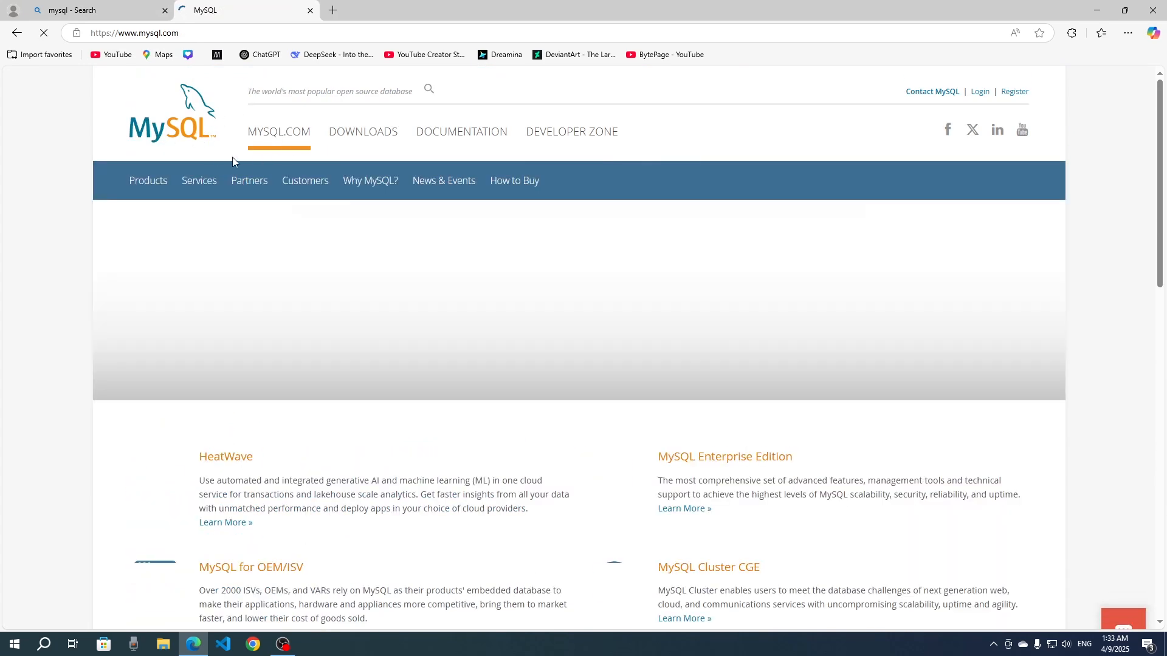
click(375, 143)
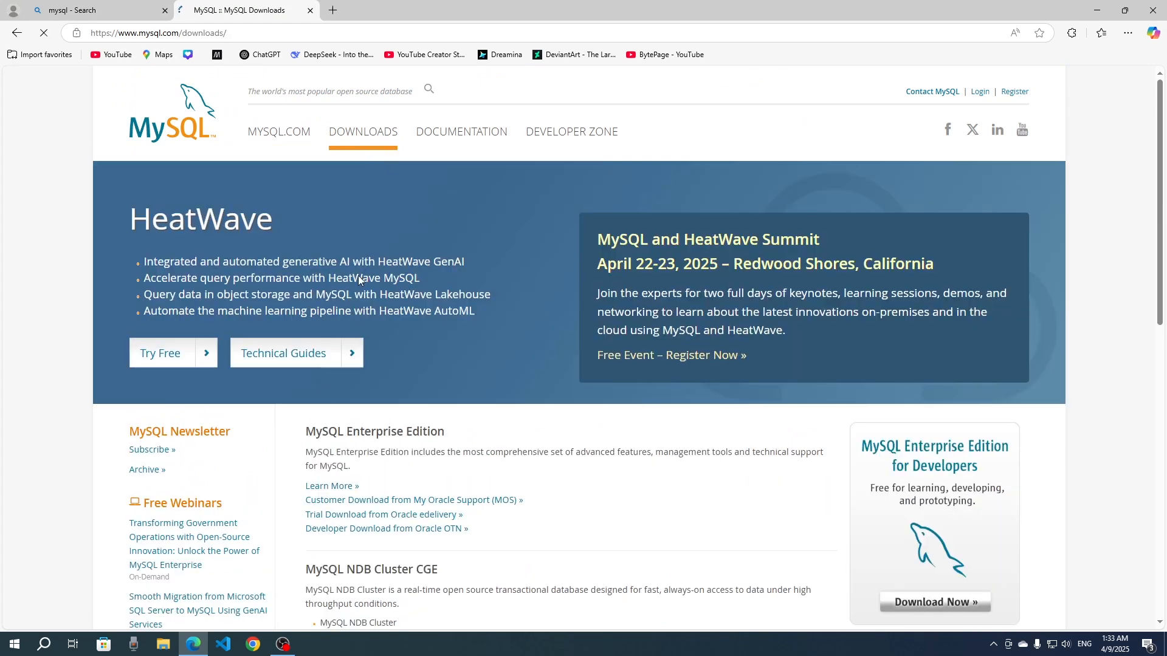
- Go to the MySQL Community (GPL) Downloads and open the MySQL Installer for Windows page
scroll(317, 429, down, 6)
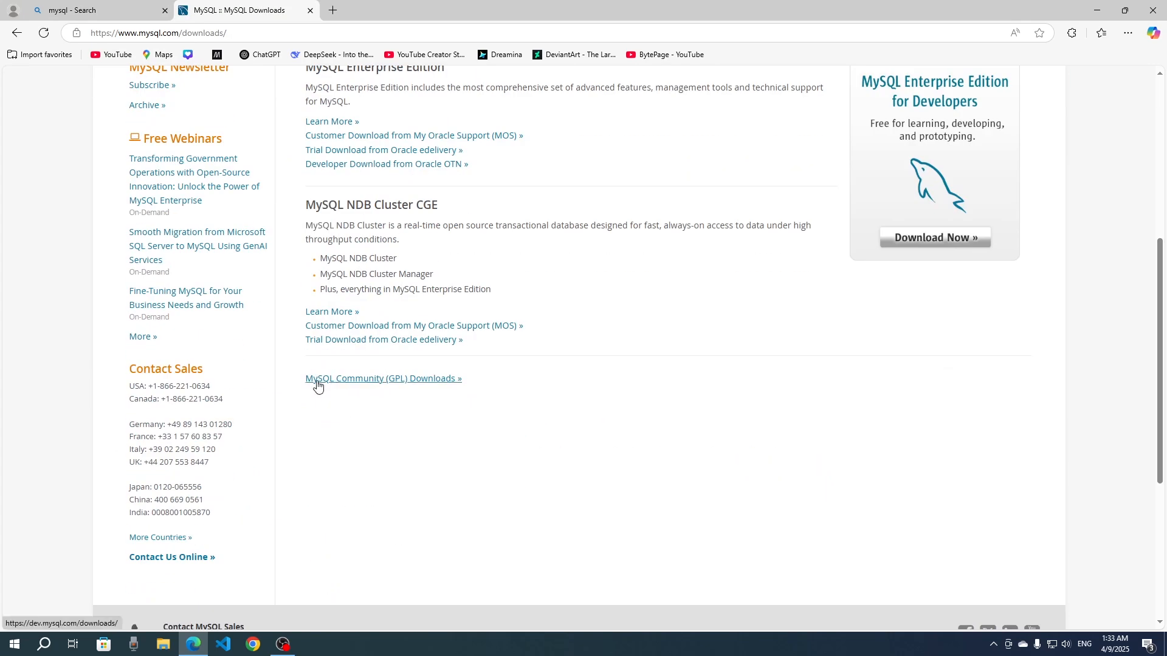
click(420, 383)
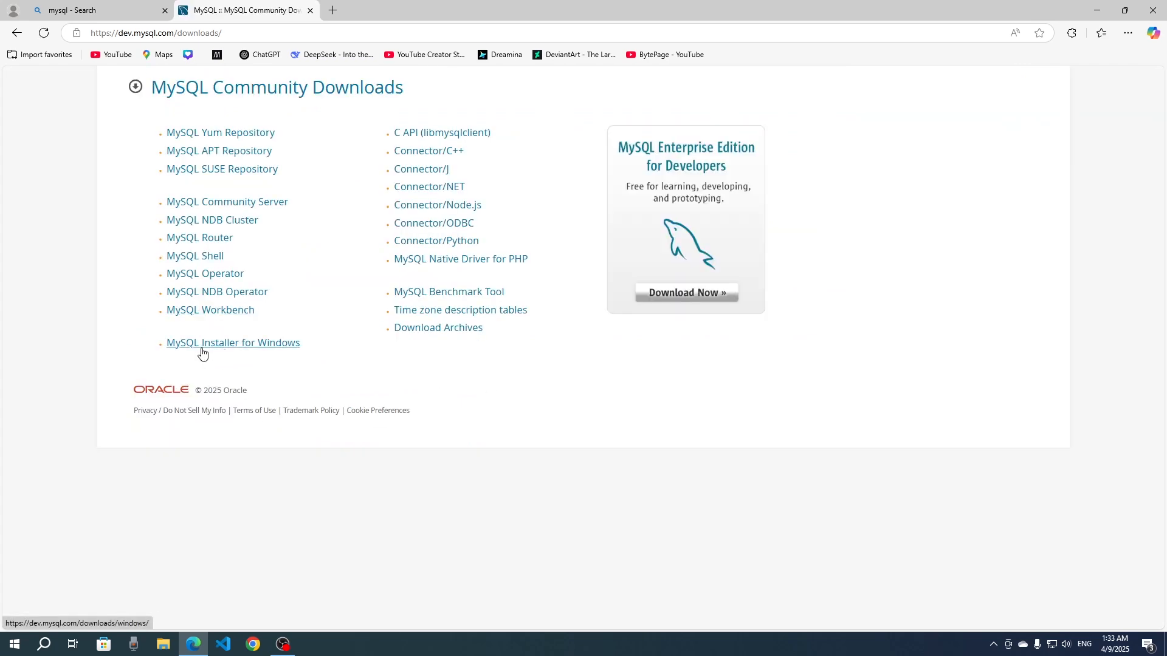
click(275, 344)
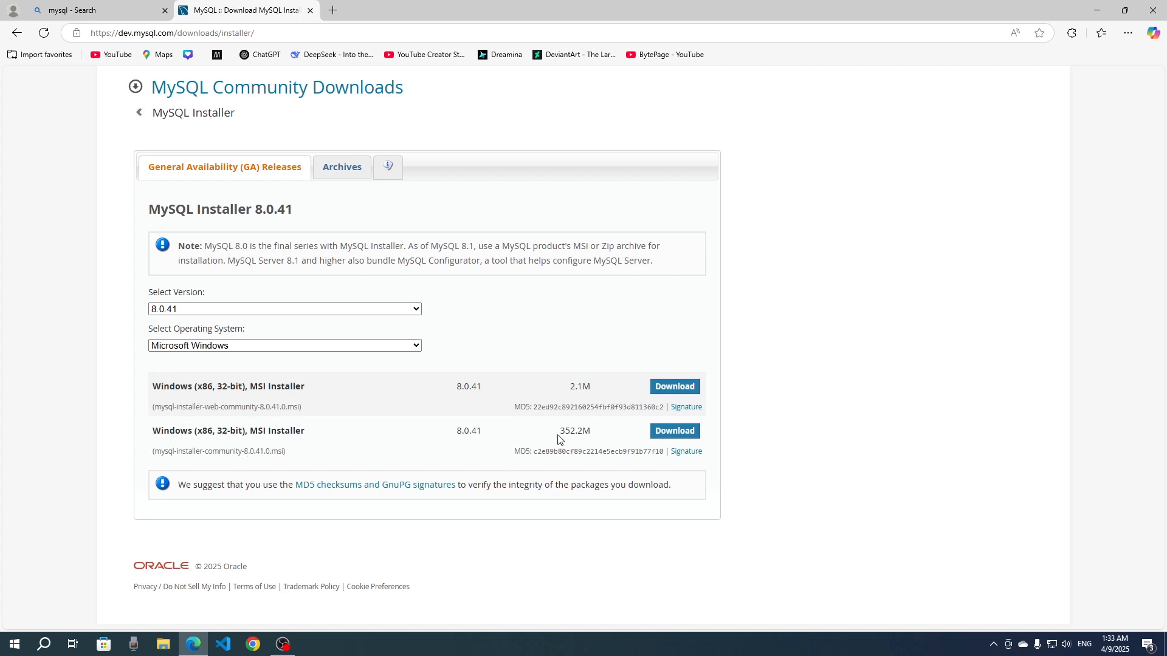
- Download the 352.2M Windows MSI installer, mysql-installer-community-8.0.41.0.msi, without logging in or signing up
drag(559, 432, 590, 431)
click(600, 442)
click(687, 437)
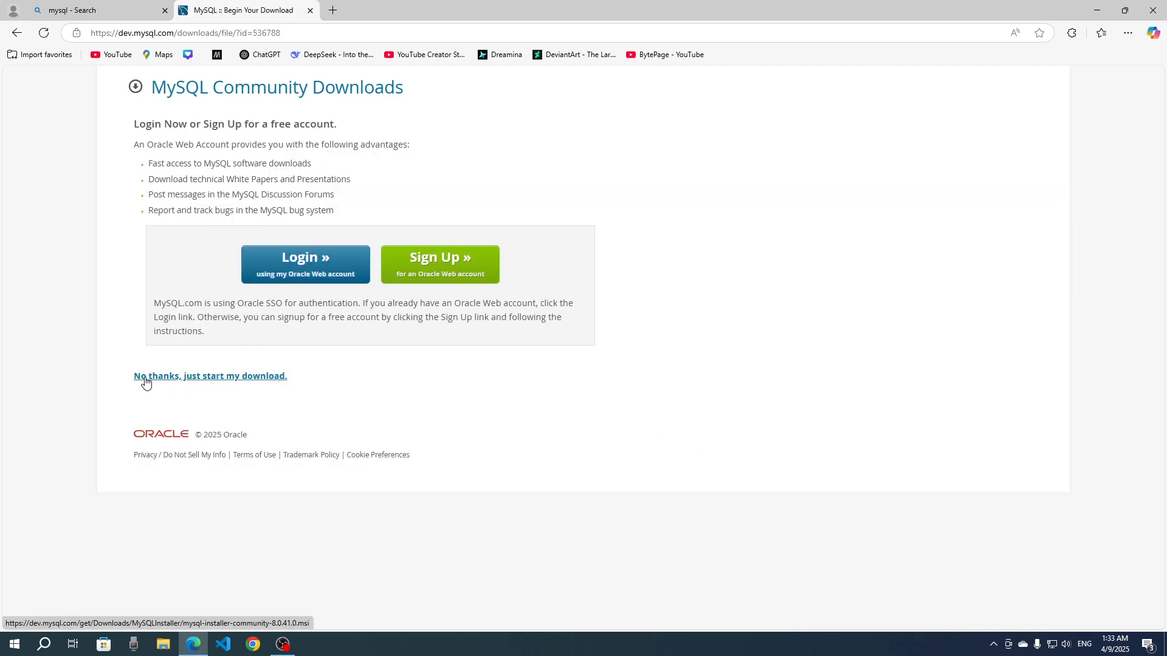
click(237, 378)
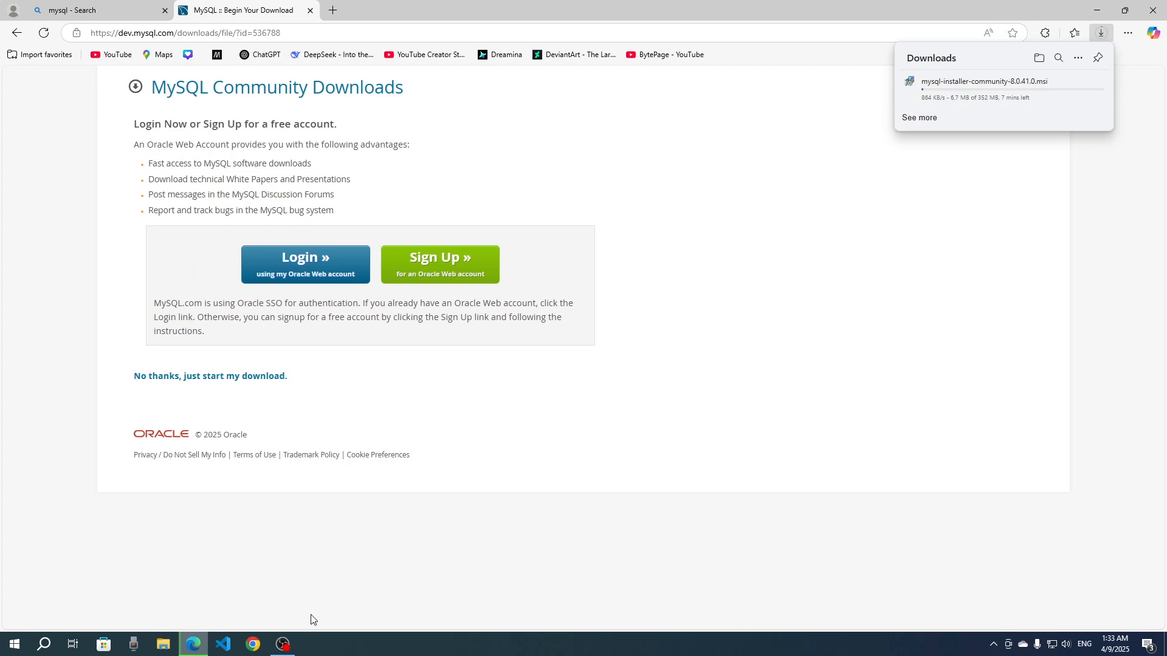
click(283, 644)
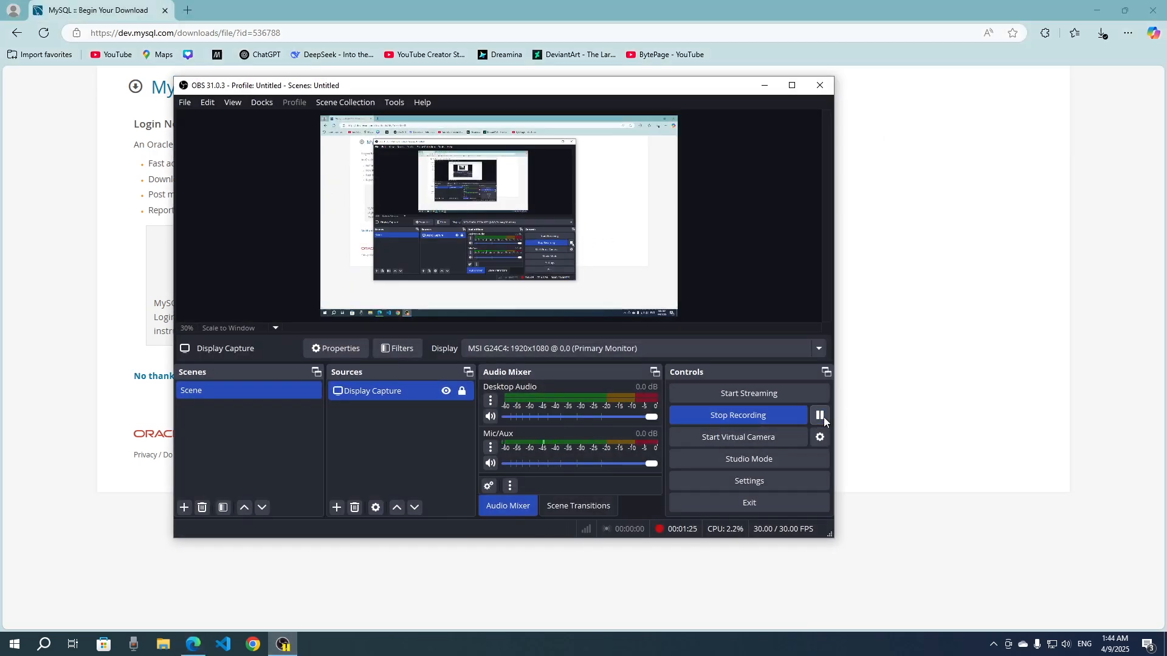
click(1001, 195)
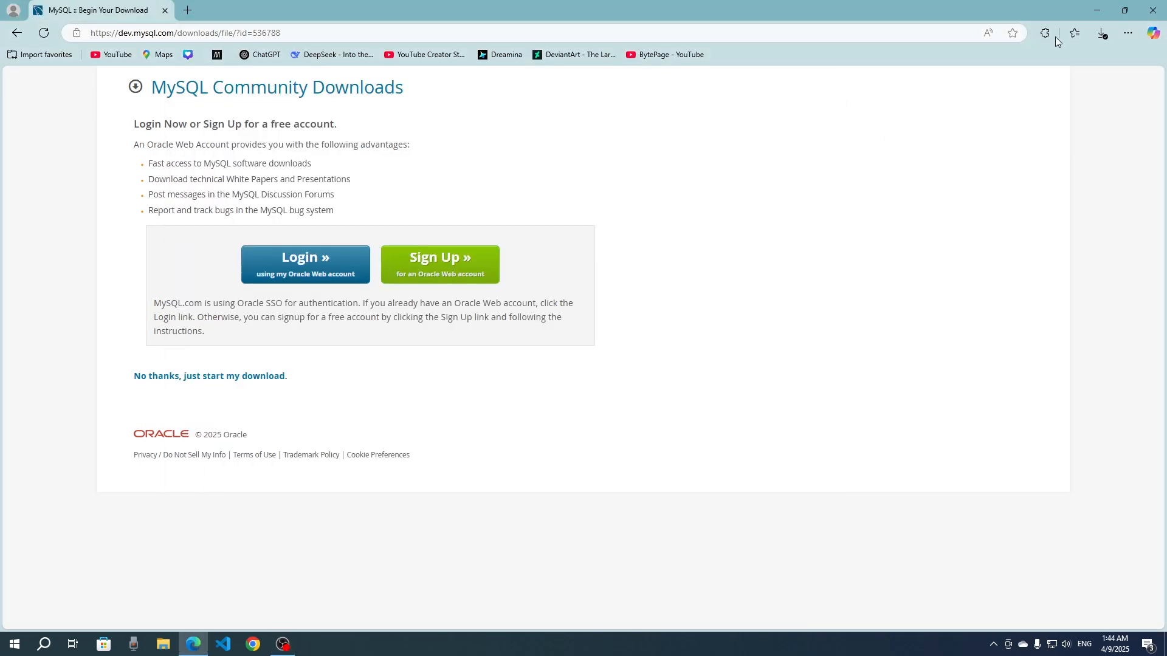
- Run the downloaded mysql-installer-community-8.0.41.0.msi file
click(1103, 34)
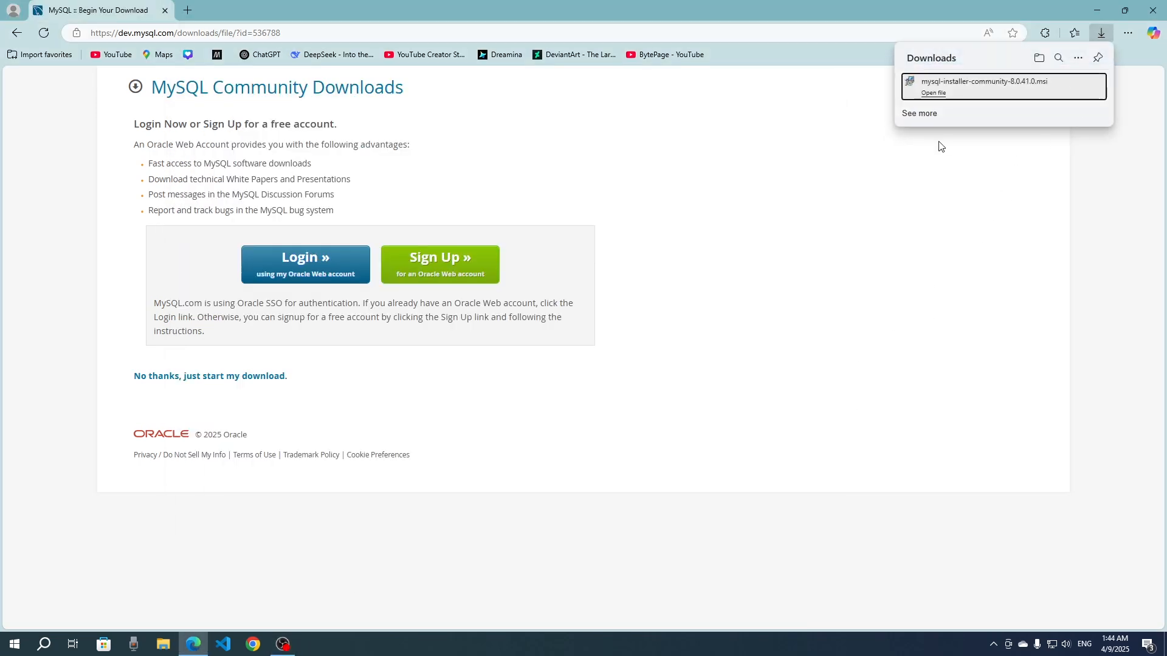
click(988, 91)
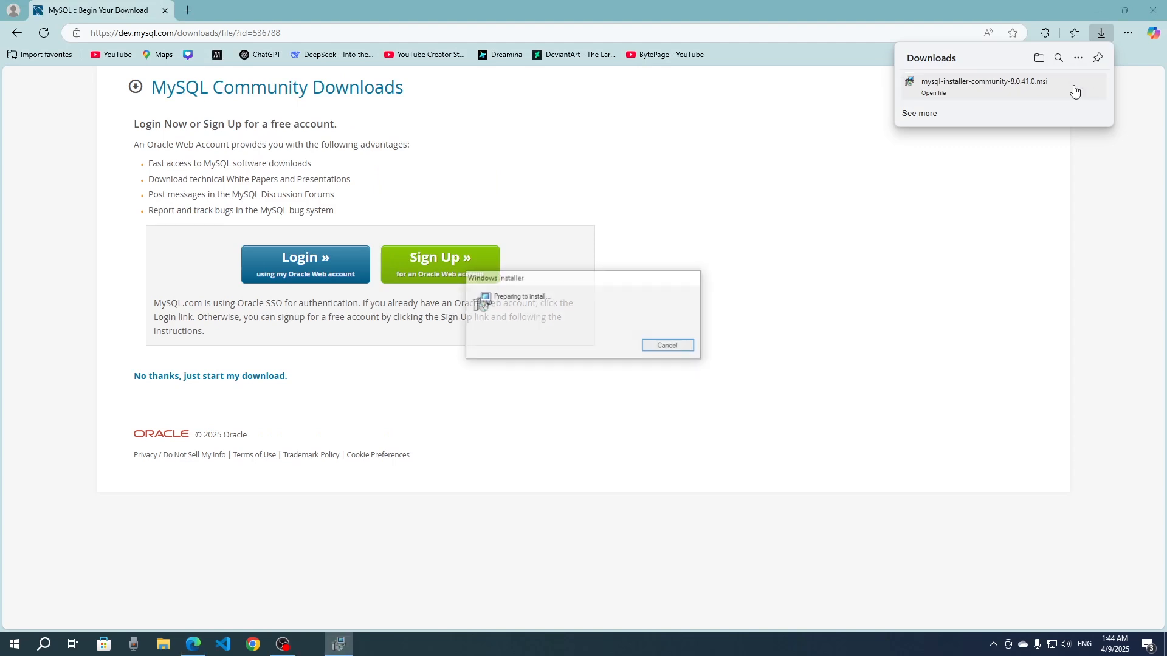
drag(534, 276, 570, 274)
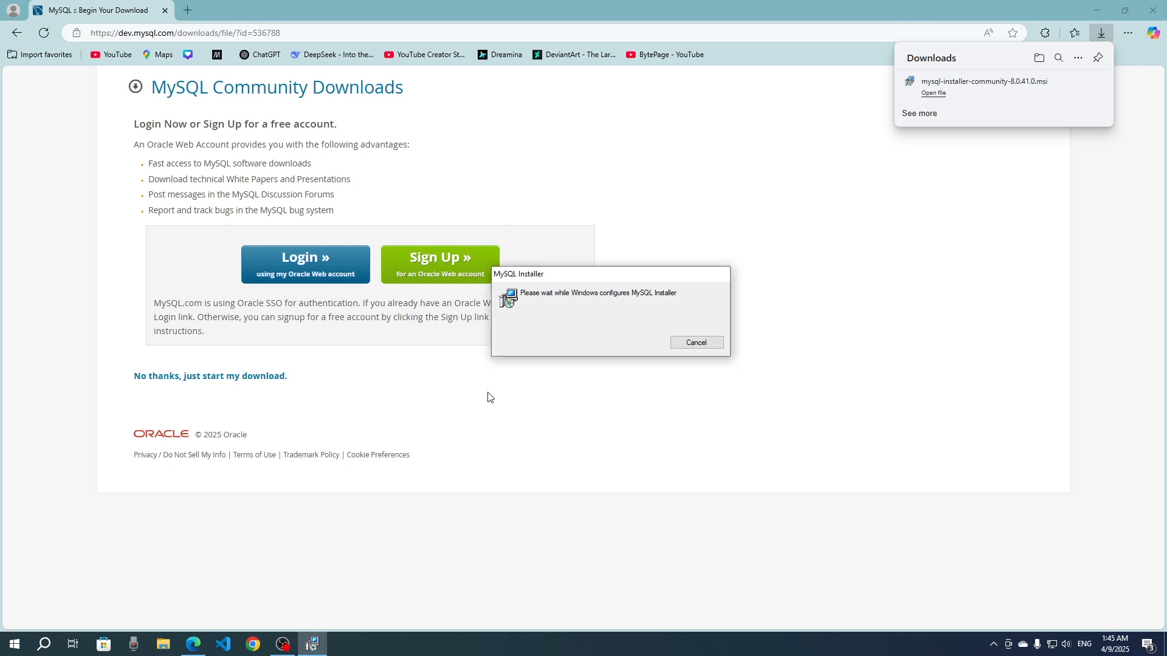
- Minimize the browser and OBS windows and reposition the MySQL Installer progress dialog on the desktop
click(1097, 12)
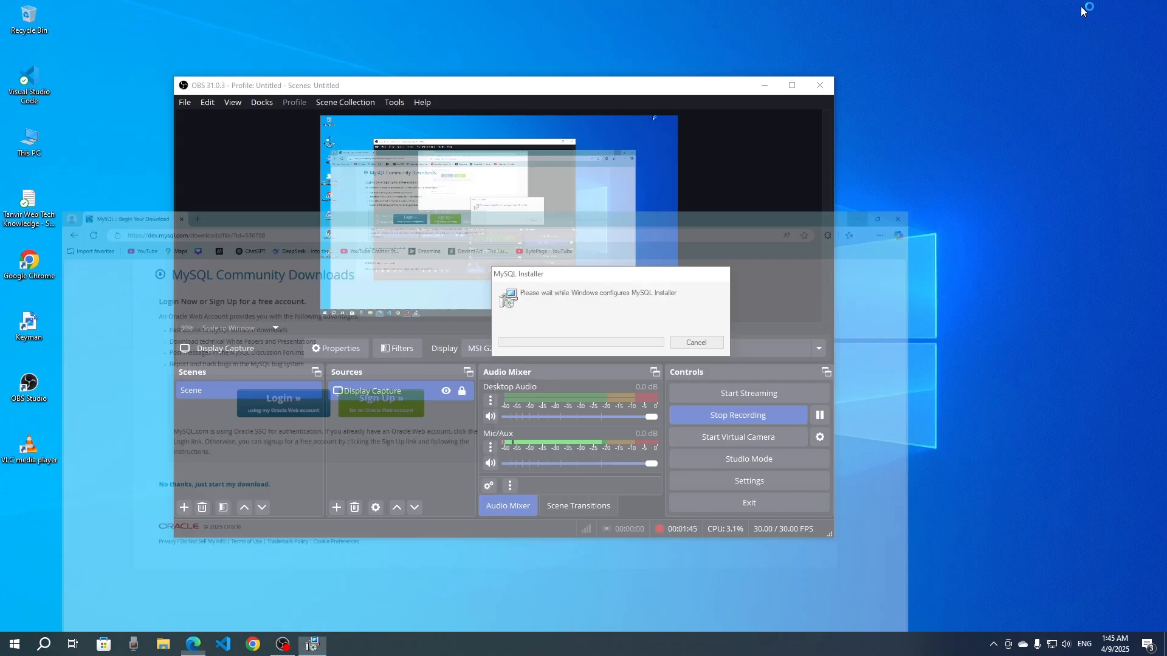
click(763, 85)
drag(572, 275, 476, 247)
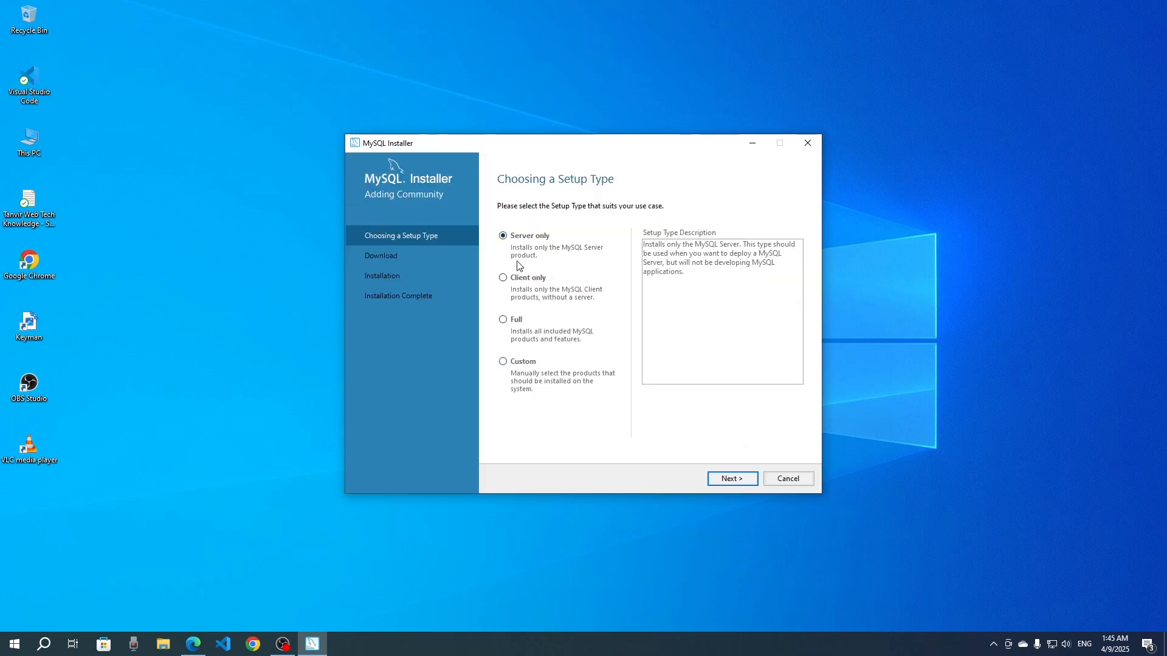
- Choose the Custom setup type and add MySQL Server 8.0.41 - X64 to the products to be installed
click(503, 362)
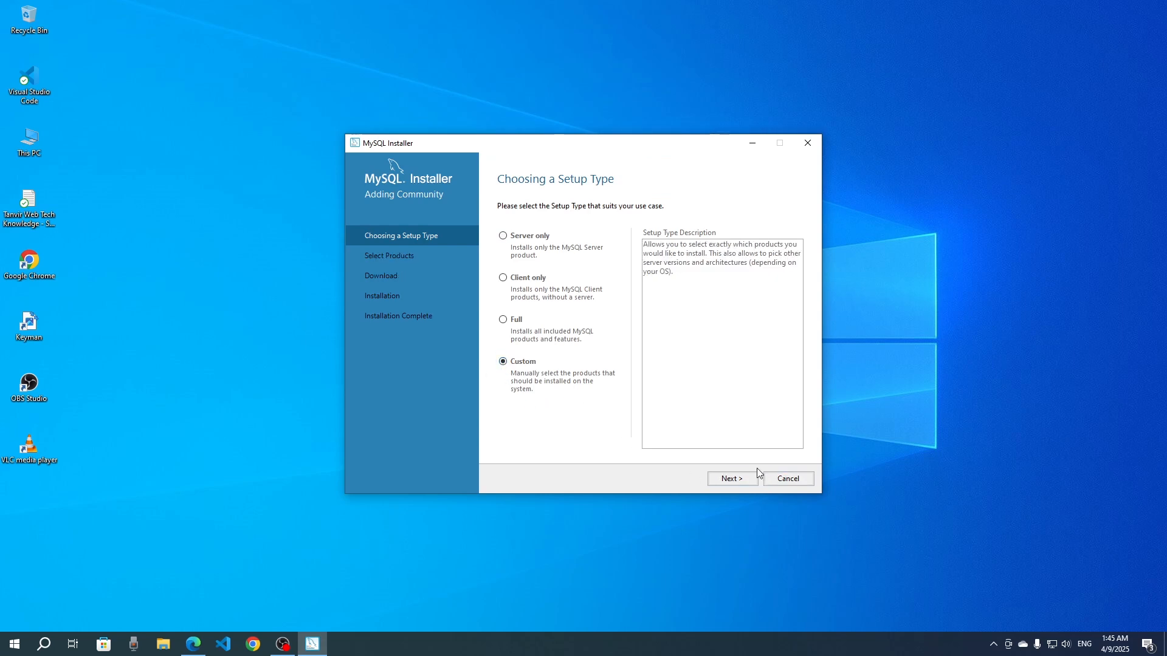
click(732, 480)
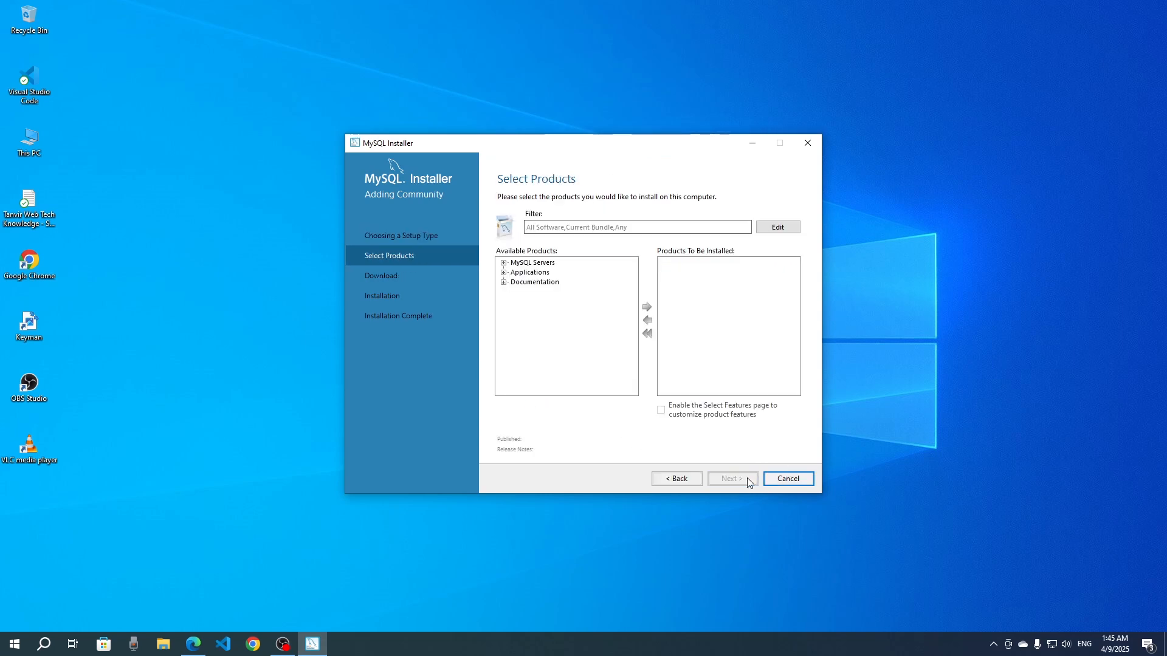
click(503, 264)
click(515, 273)
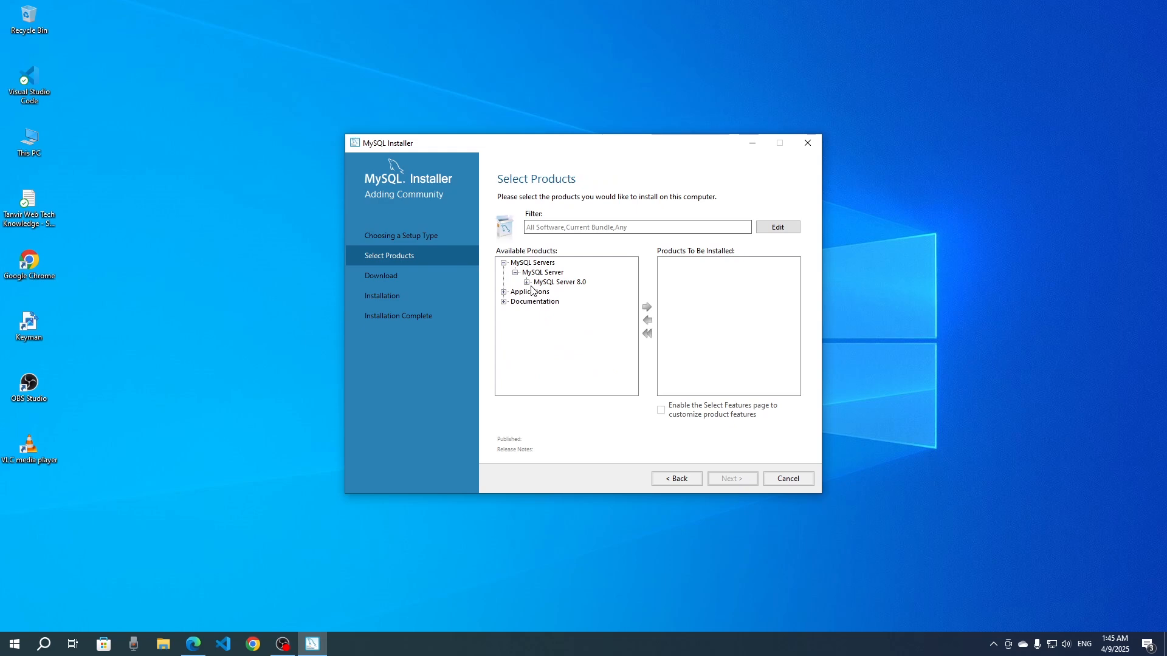
click(527, 283)
click(588, 293)
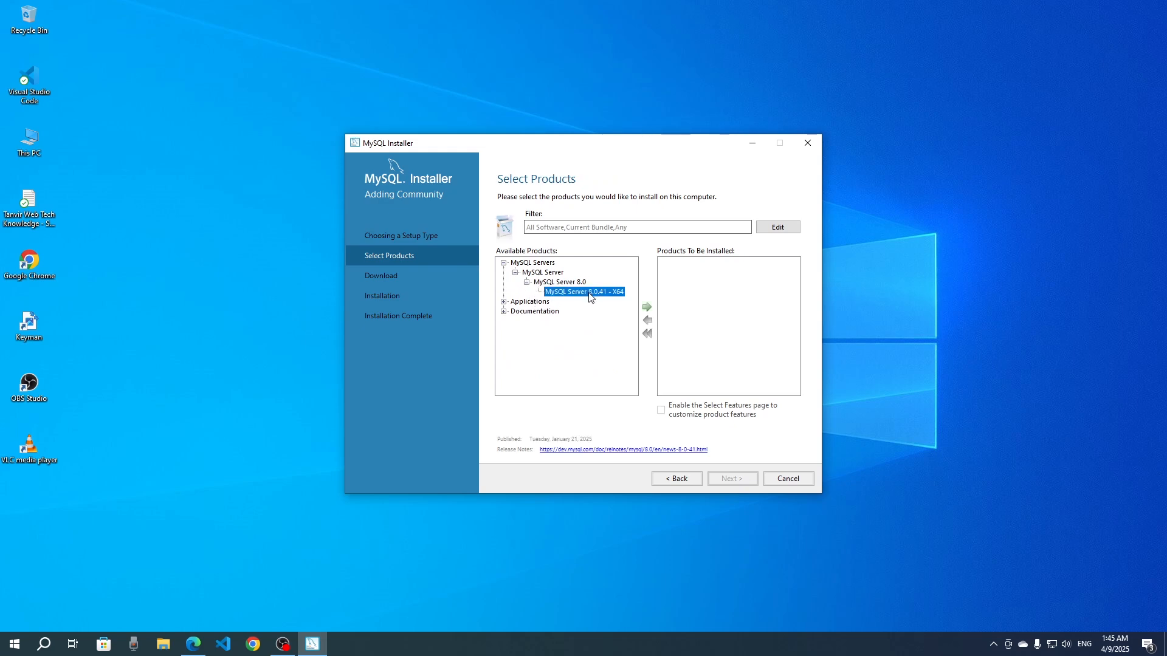
click(647, 308)
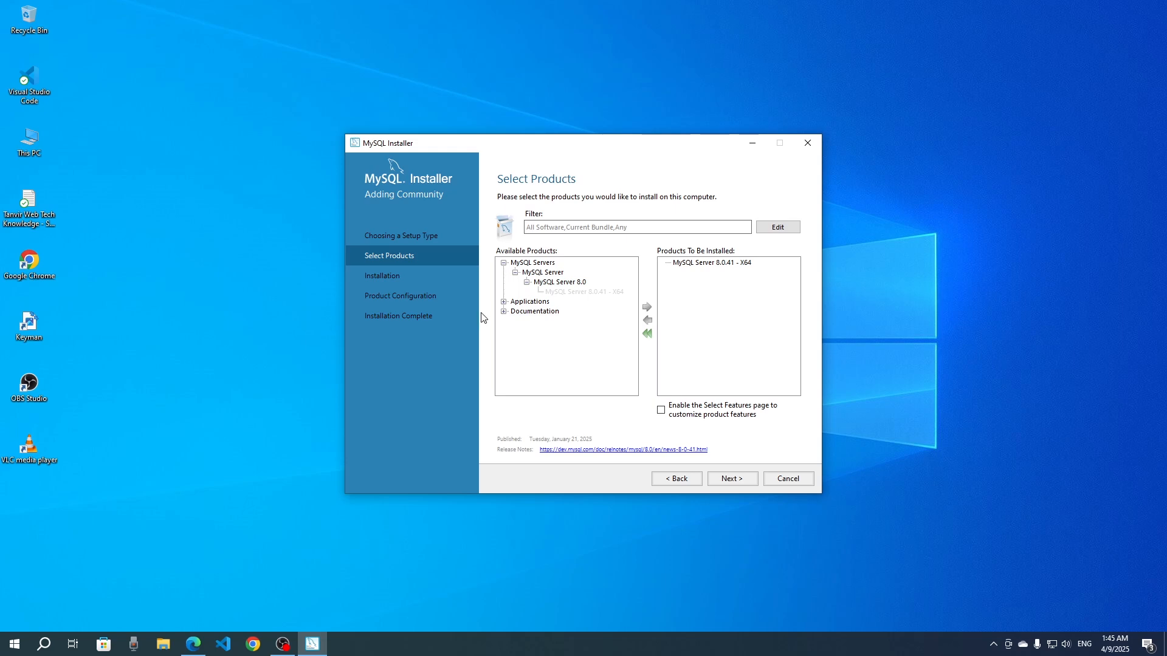
- Add MySQL Workbench 8.0.41 - X64 from the Applications group to the products to be installed
click(504, 264)
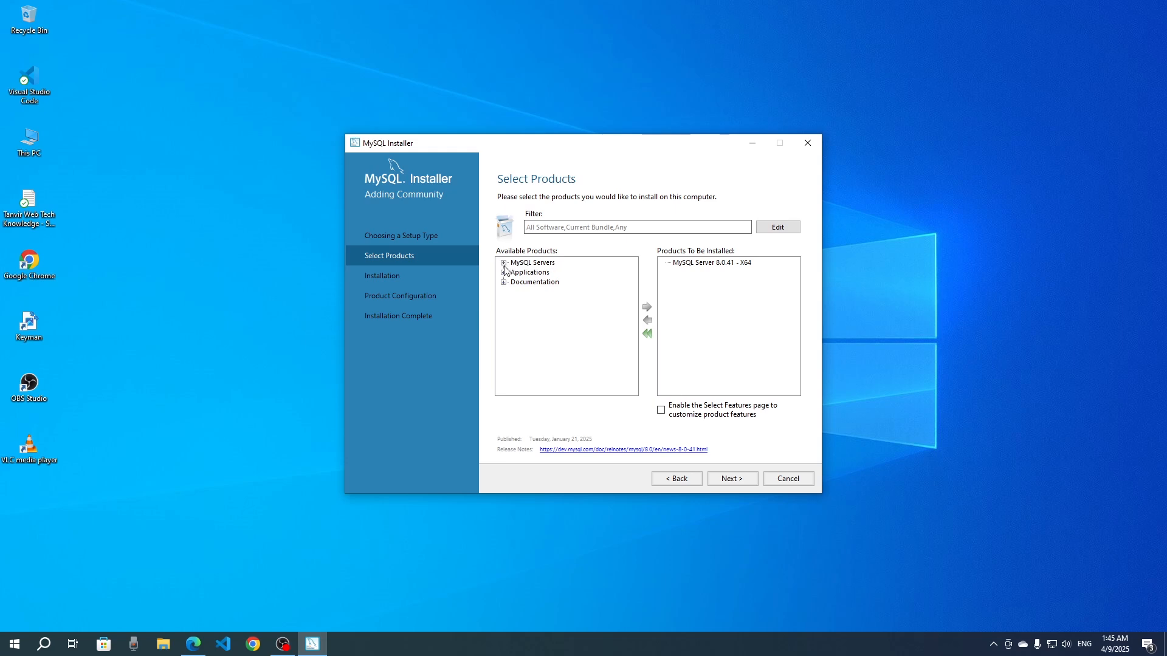
click(503, 272)
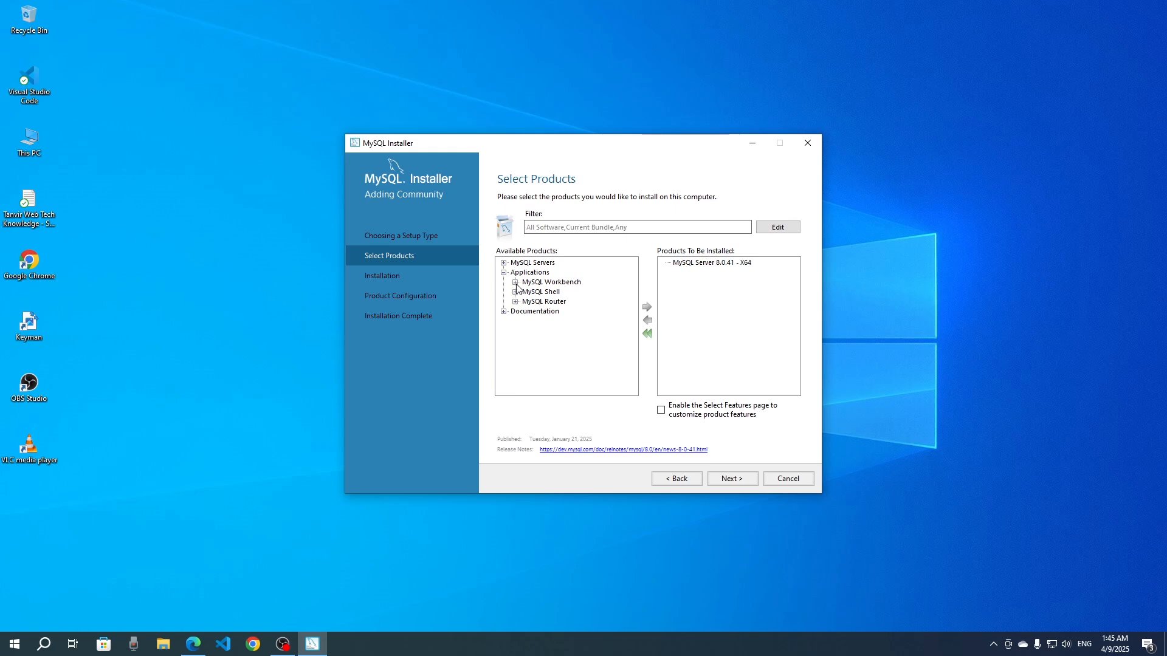
click(516, 284)
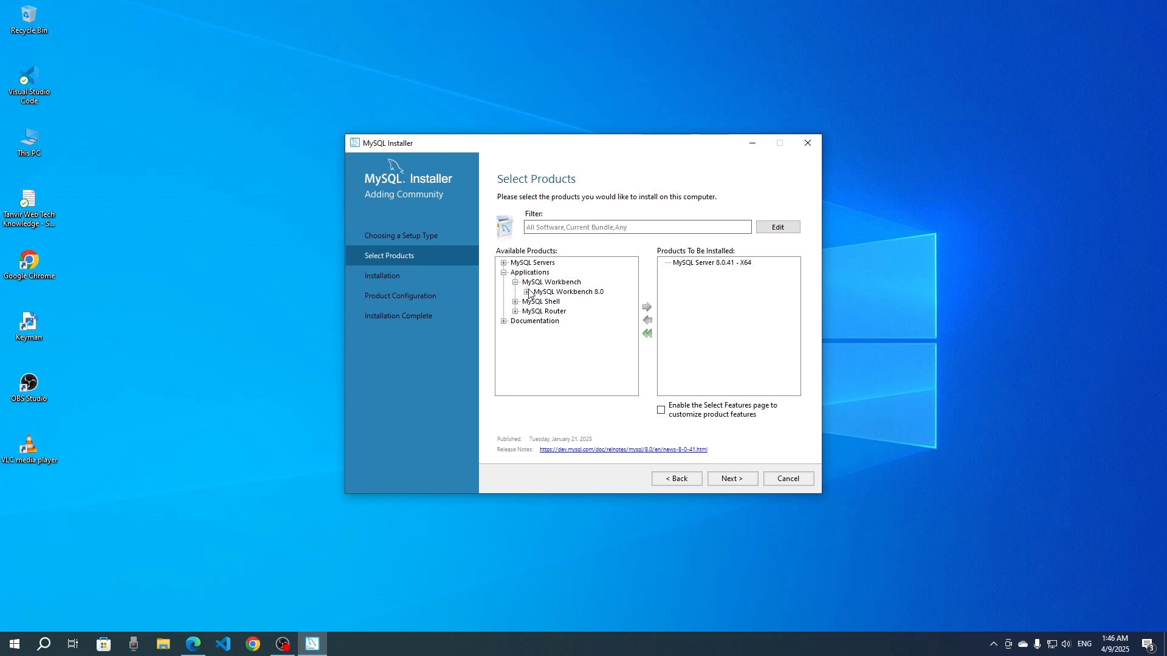
click(526, 292)
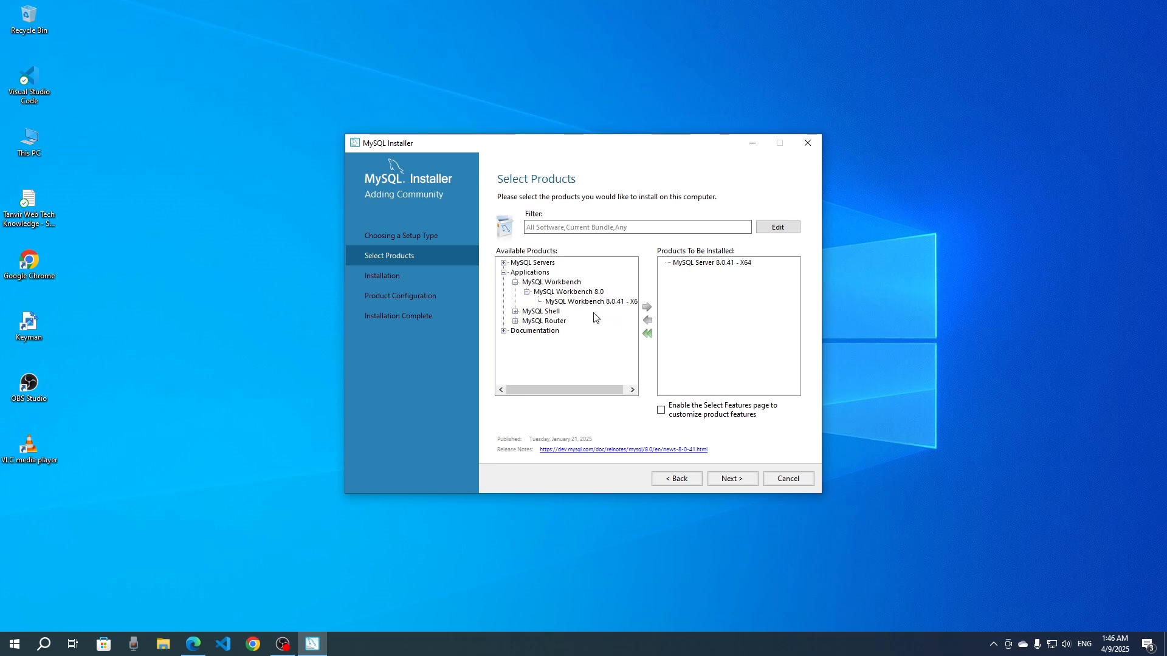
click(560, 302)
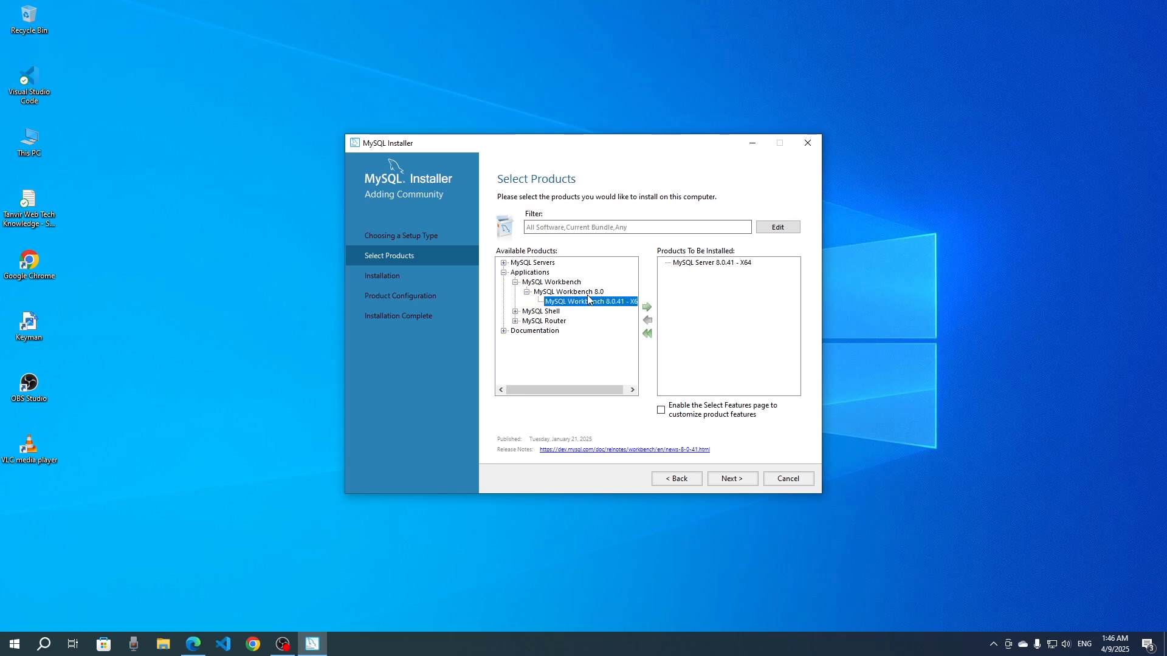
click(647, 307)
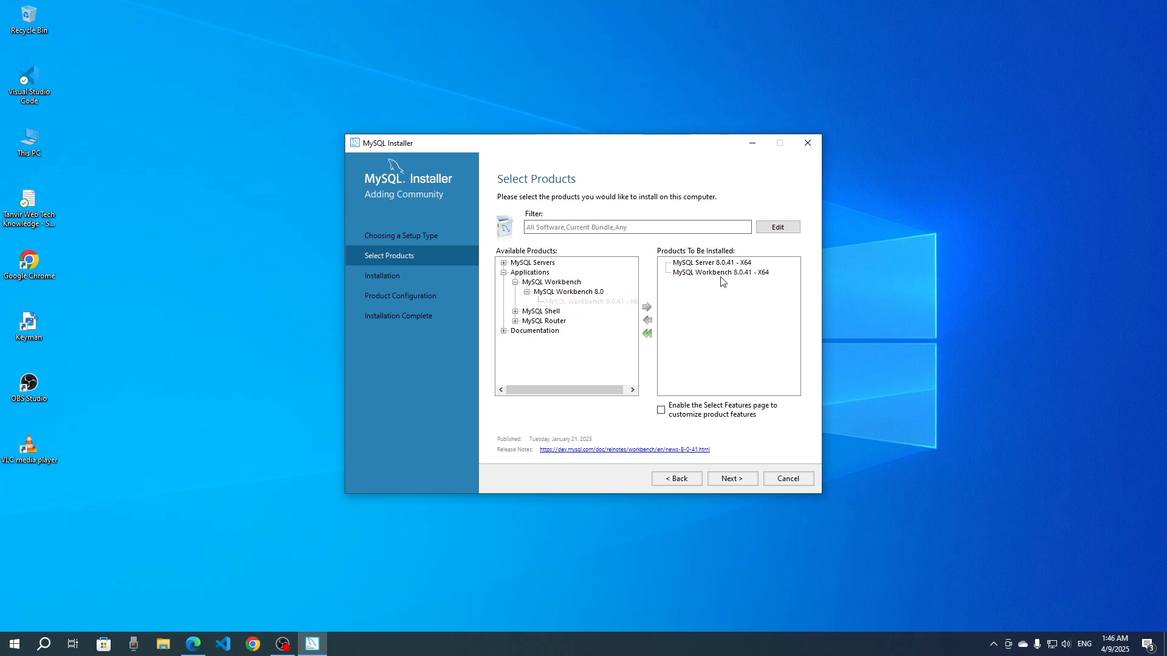
- Add MySQL Shell 8.0.41 - X64 to the products to be installed and proceed to the Installation page
click(516, 311)
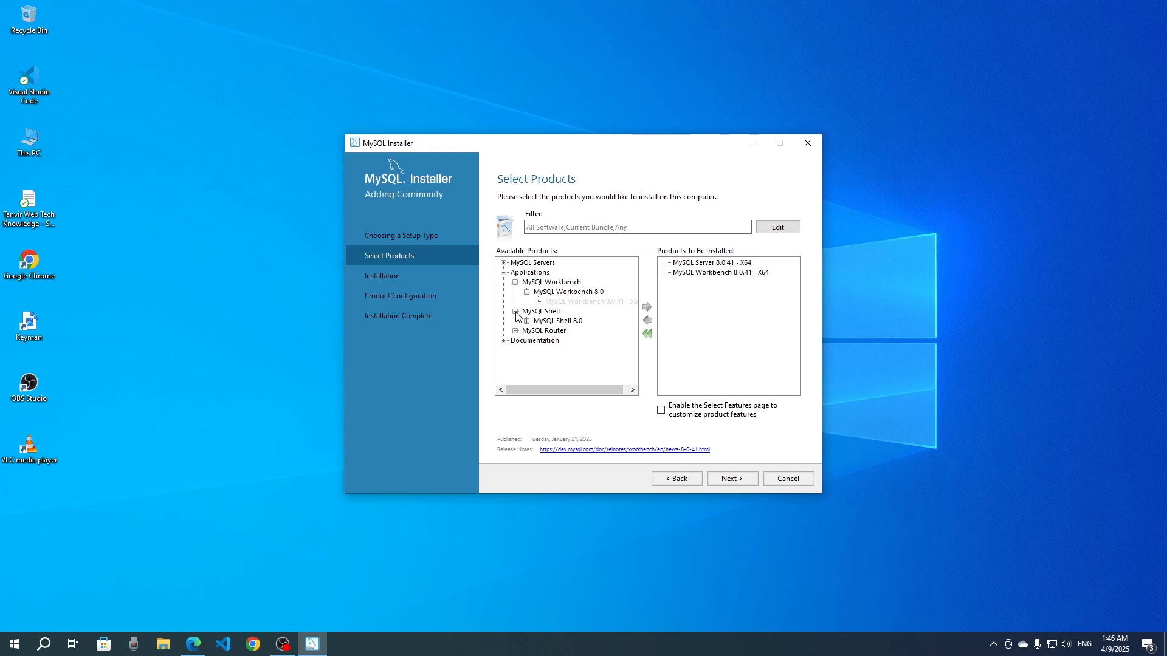
click(558, 322)
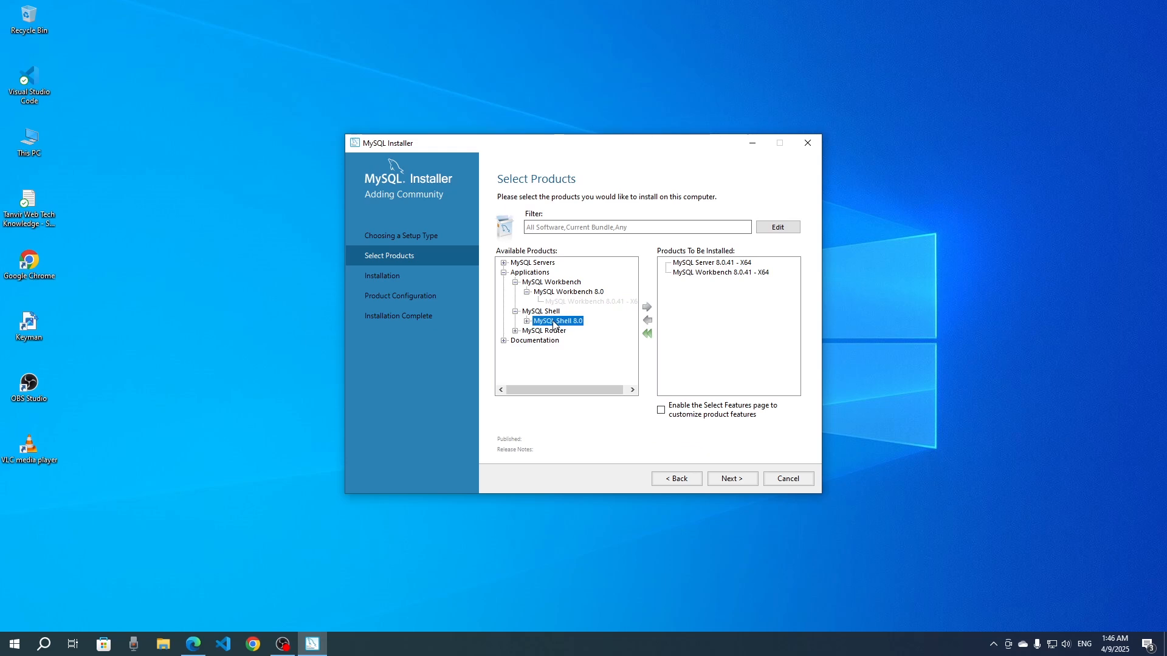
click(527, 321)
click(564, 330)
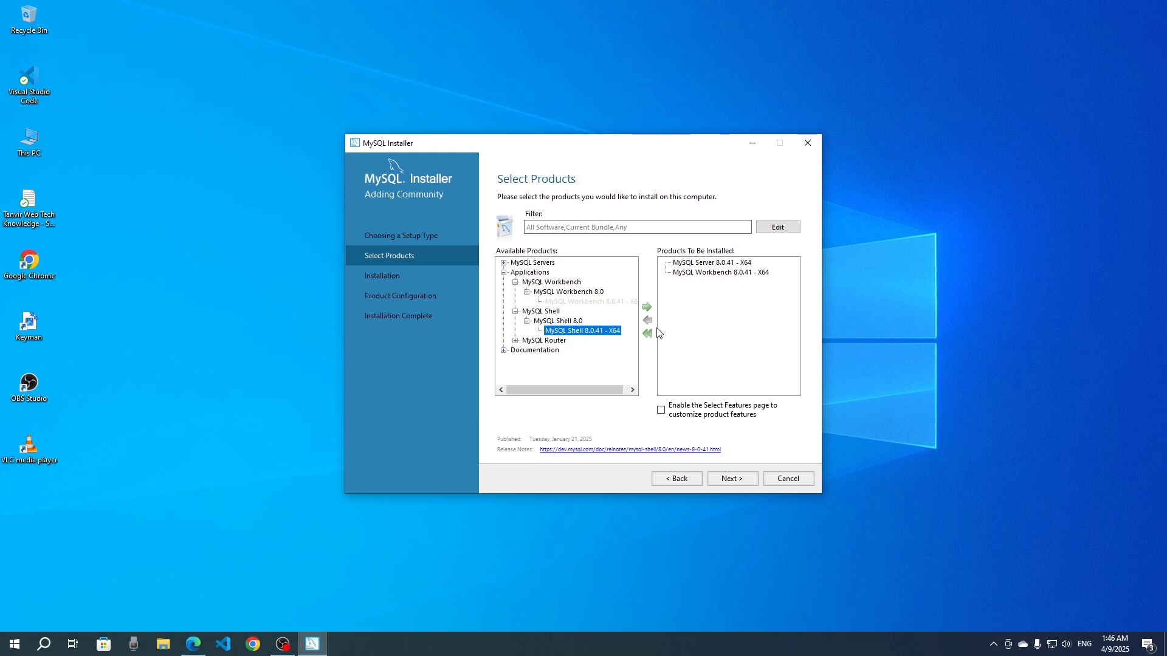
click(647, 308)
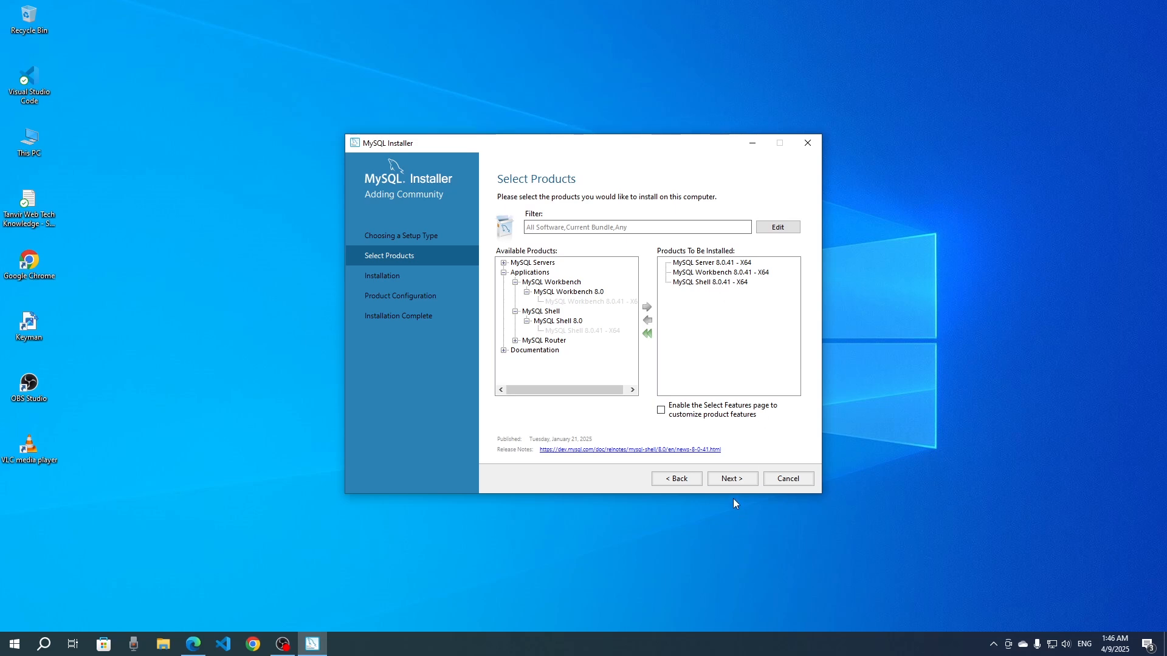
click(733, 479)
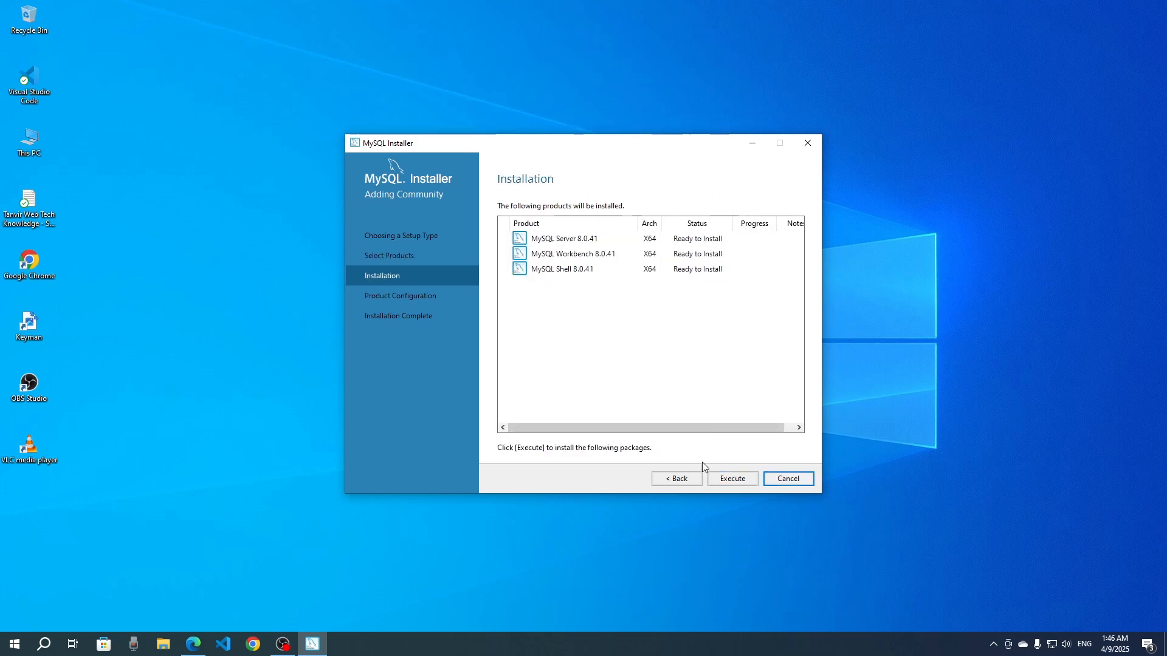
- Execute the installation of the three listed products, pausing the OBS recording during the wait and minimizing OBS to return to the installer
click(730, 480)
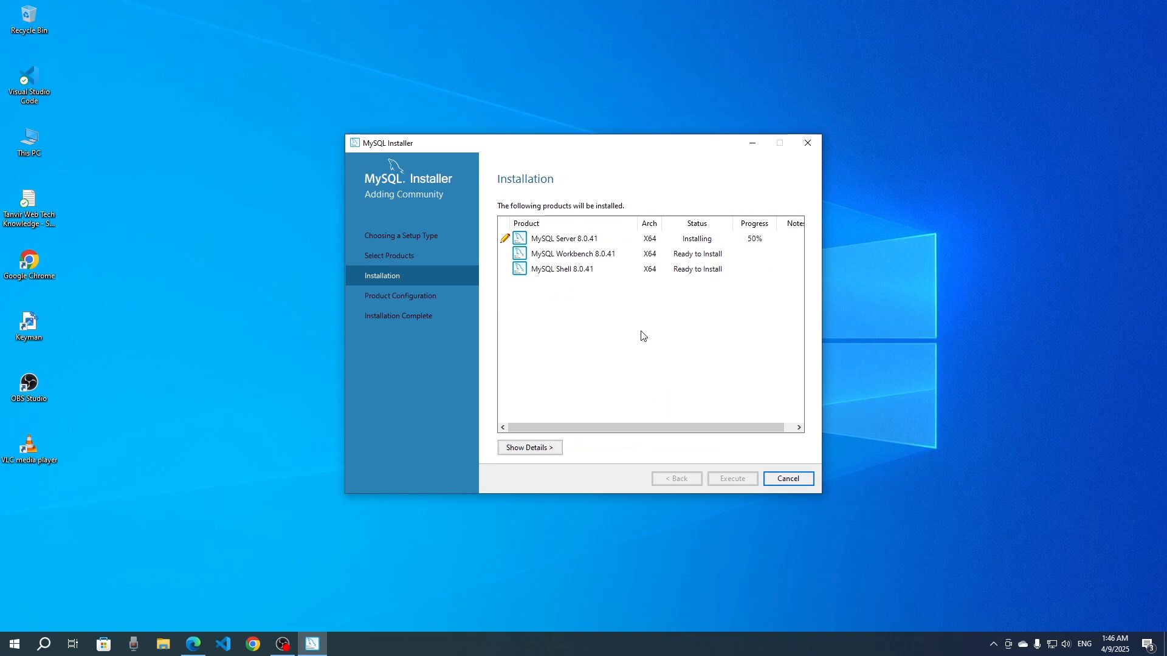
click(282, 644)
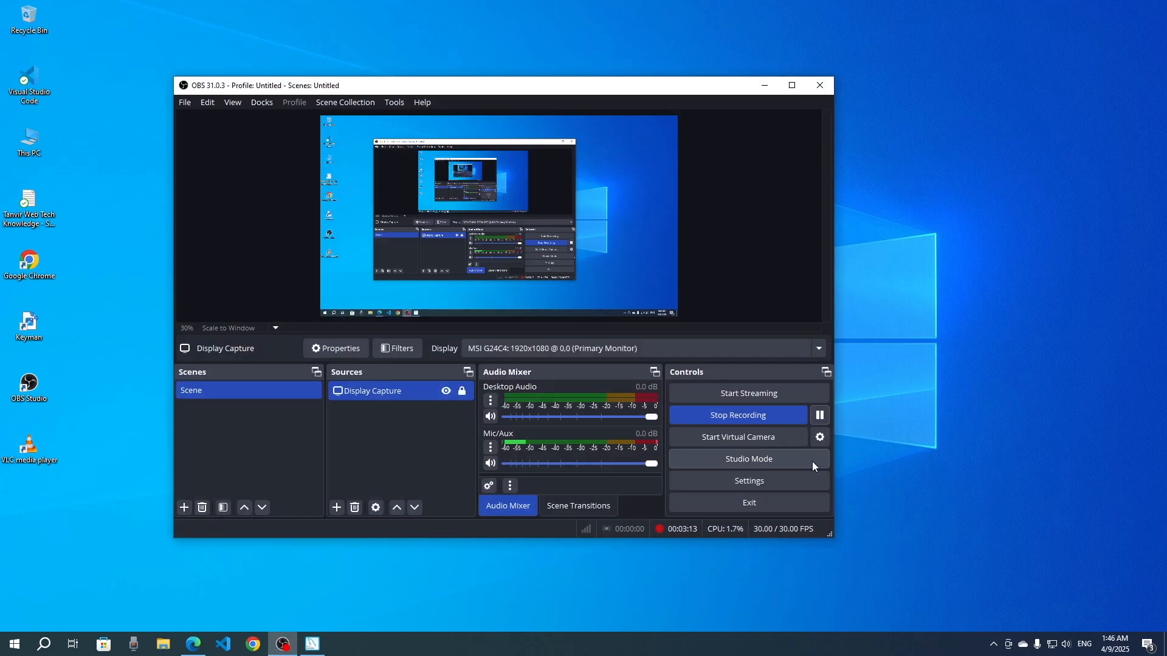
click(822, 417)
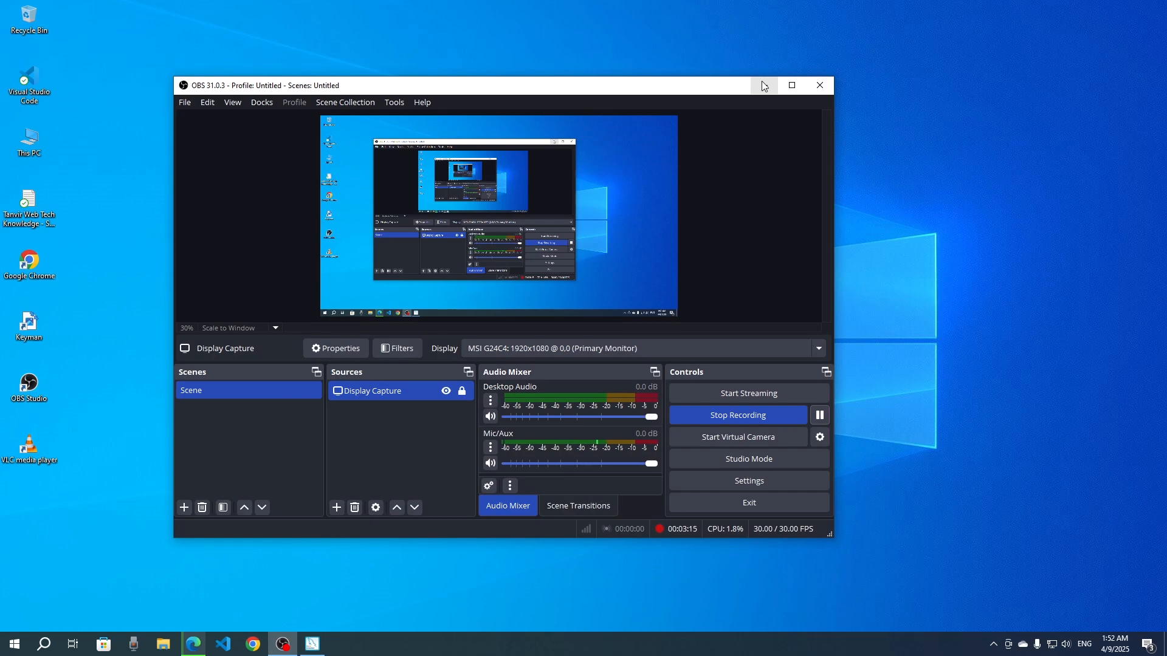
click(764, 85)
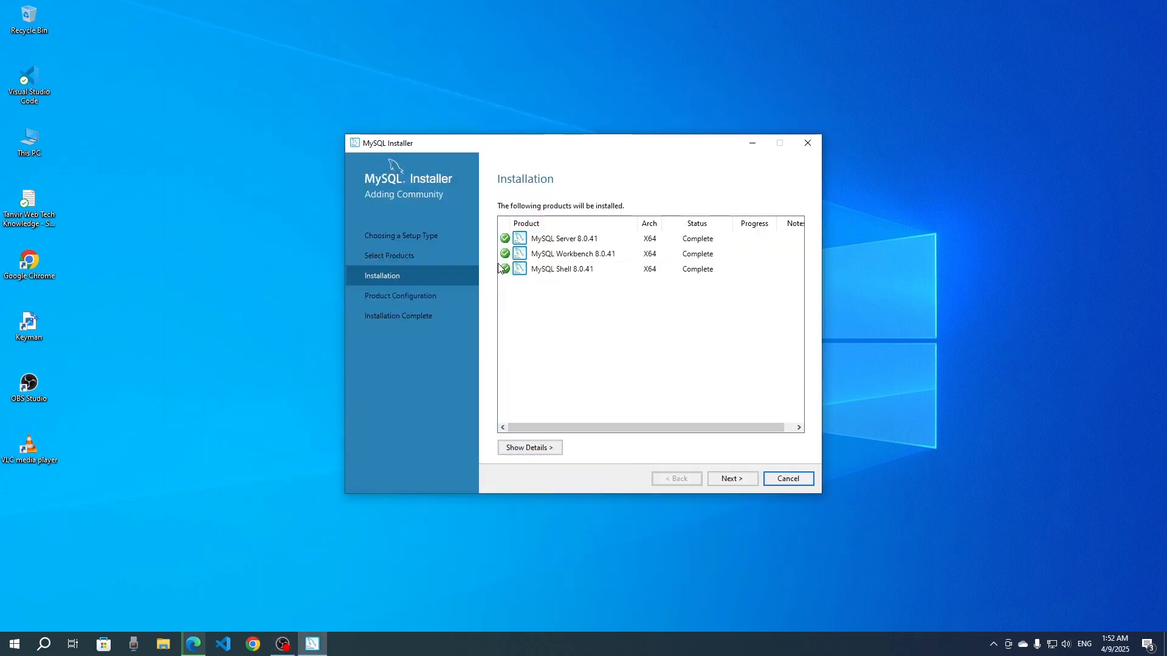
- Proceed to the server configuration, accepting Development Computer, TCP/IP port 3306 and Strong Password Encryption up to the Accounts and Roles page
click(732, 480)
click(732, 480)
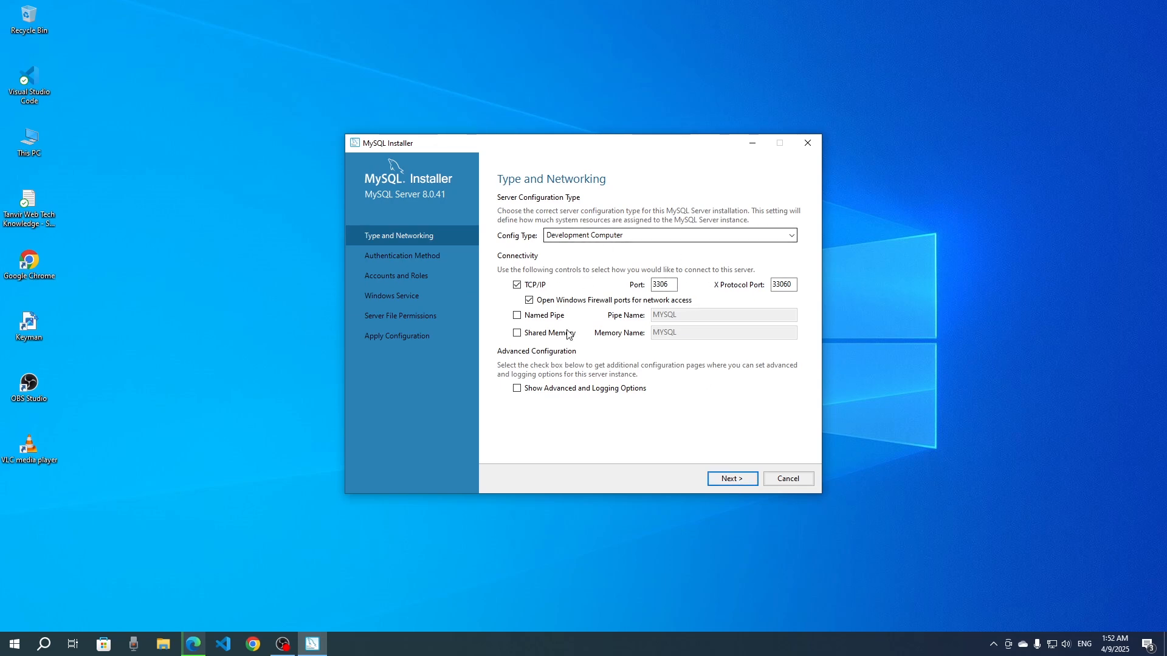
click(731, 484)
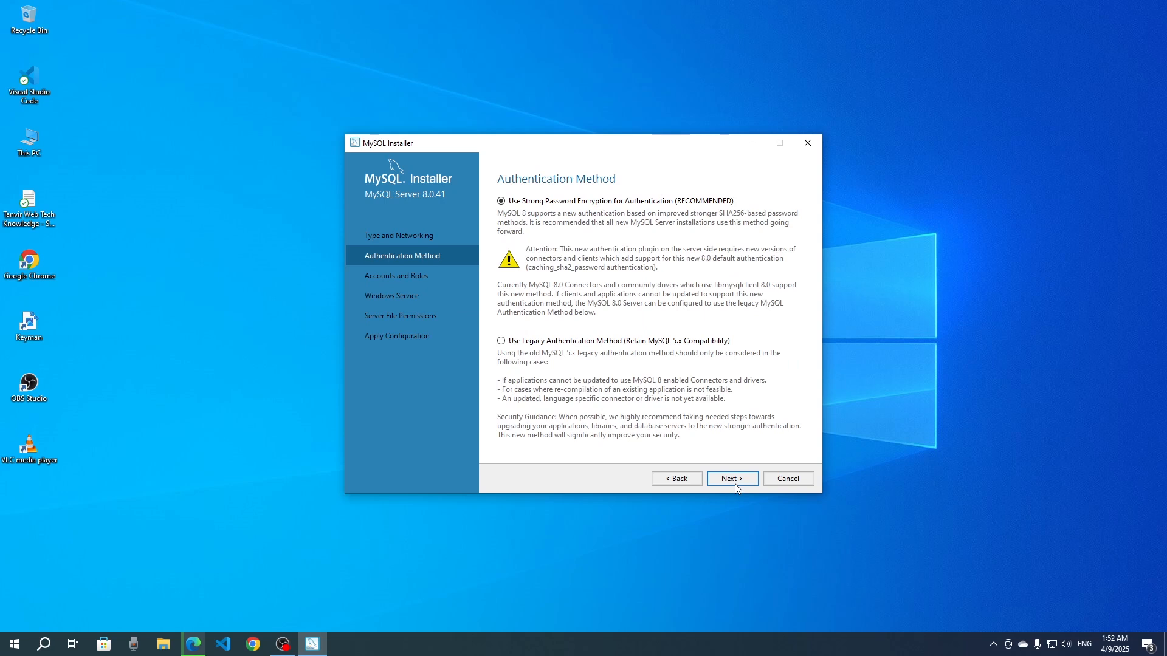
click(735, 484)
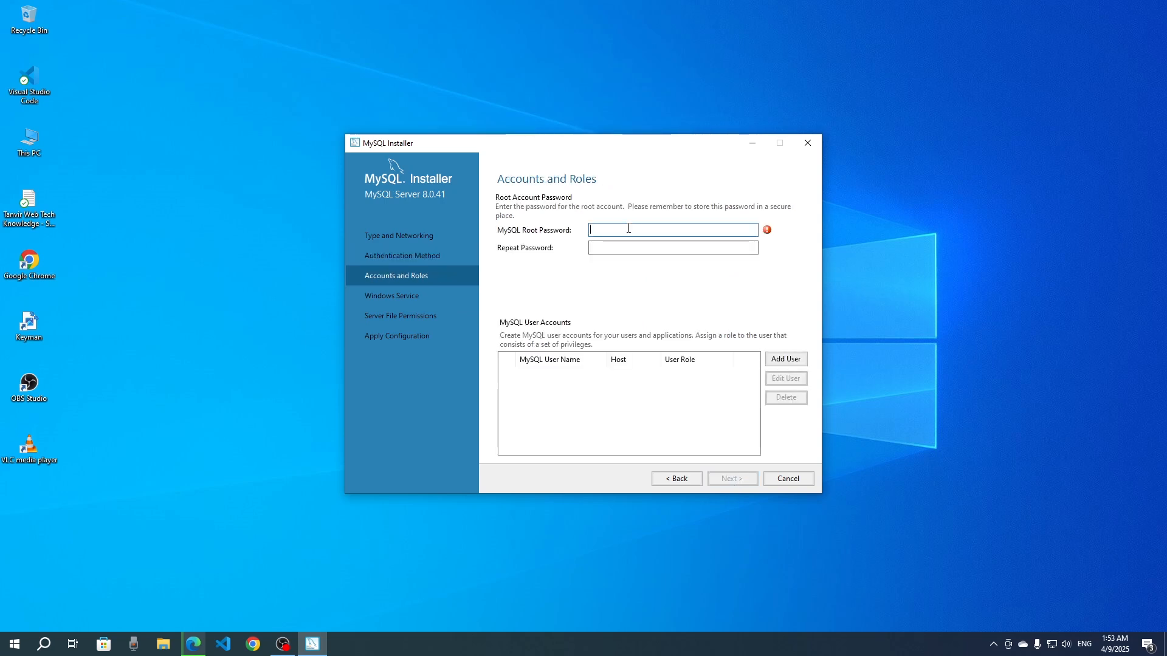
- Enter and repeat the MySQL root password, and accept the MySQL80 Windows service and the full-access server file permissions
text(1)
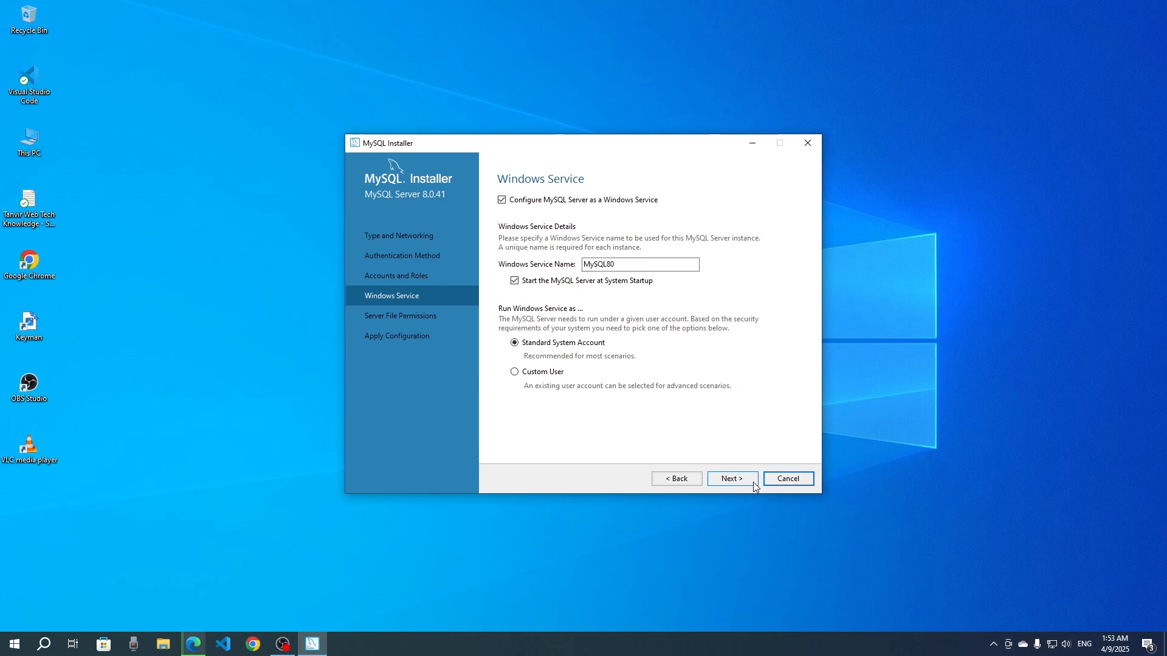
click(753, 482)
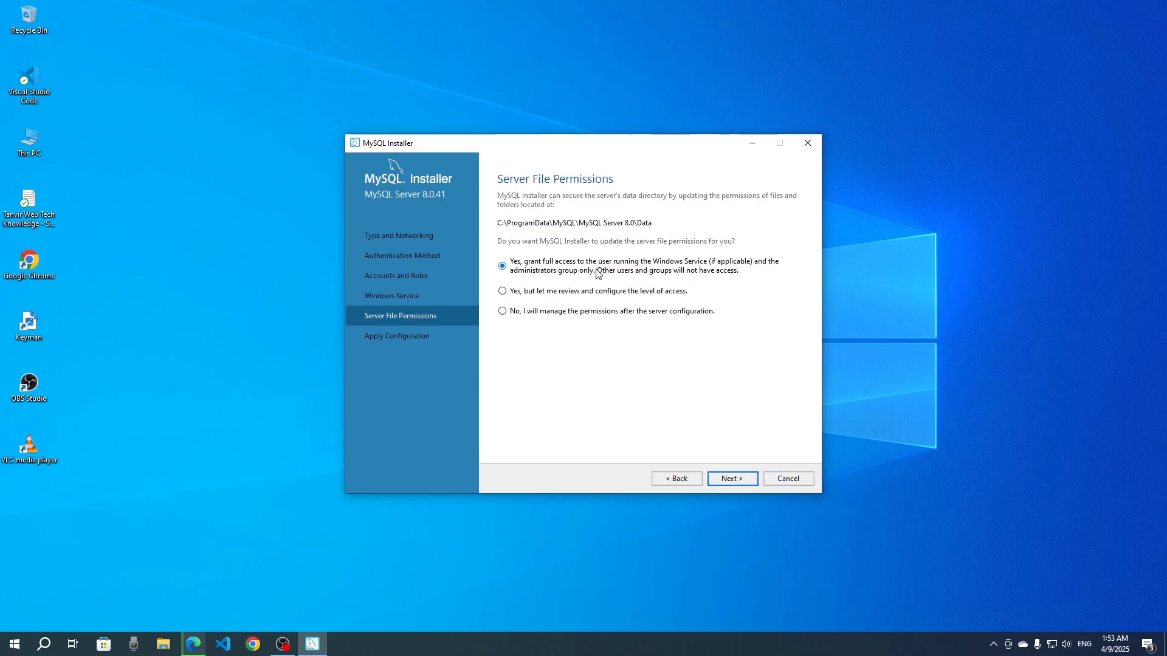
click(741, 477)
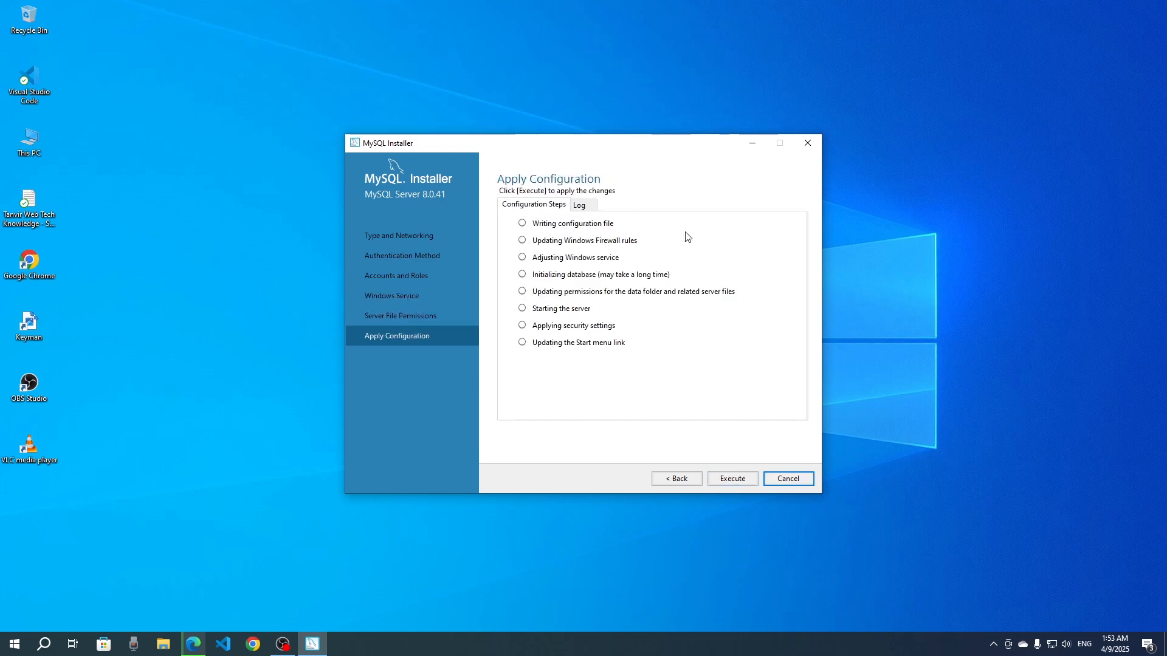
- Execute the MySQL Server configuration steps, switching to OBS and back to the installer while they run
click(730, 480)
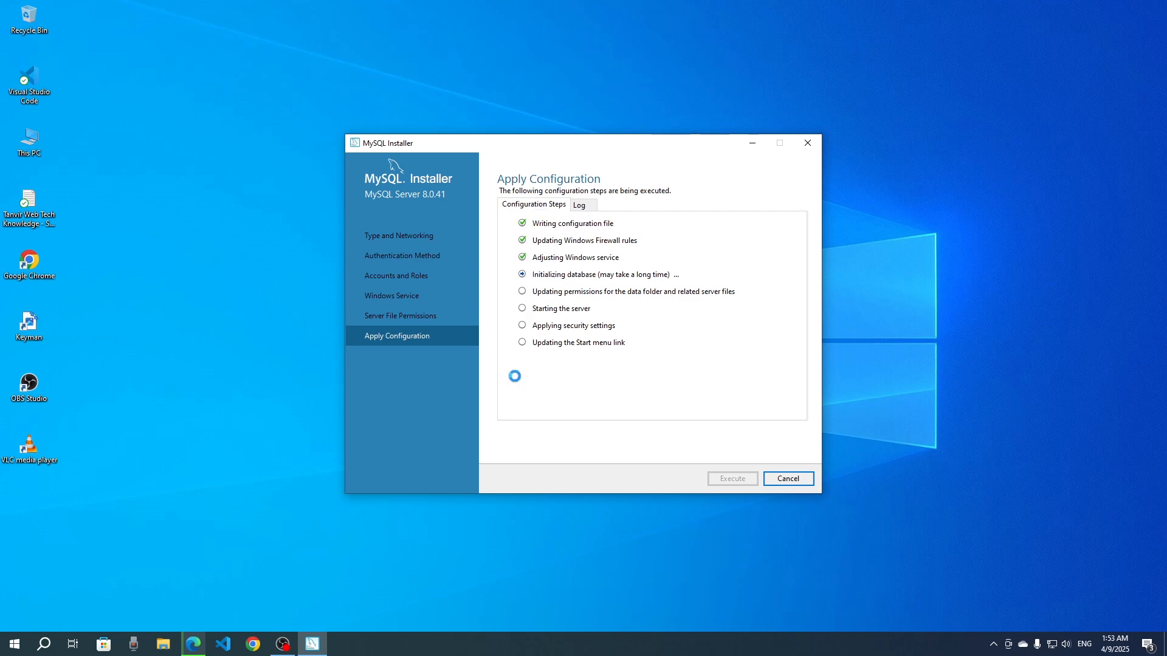
click(311, 643)
click(283, 644)
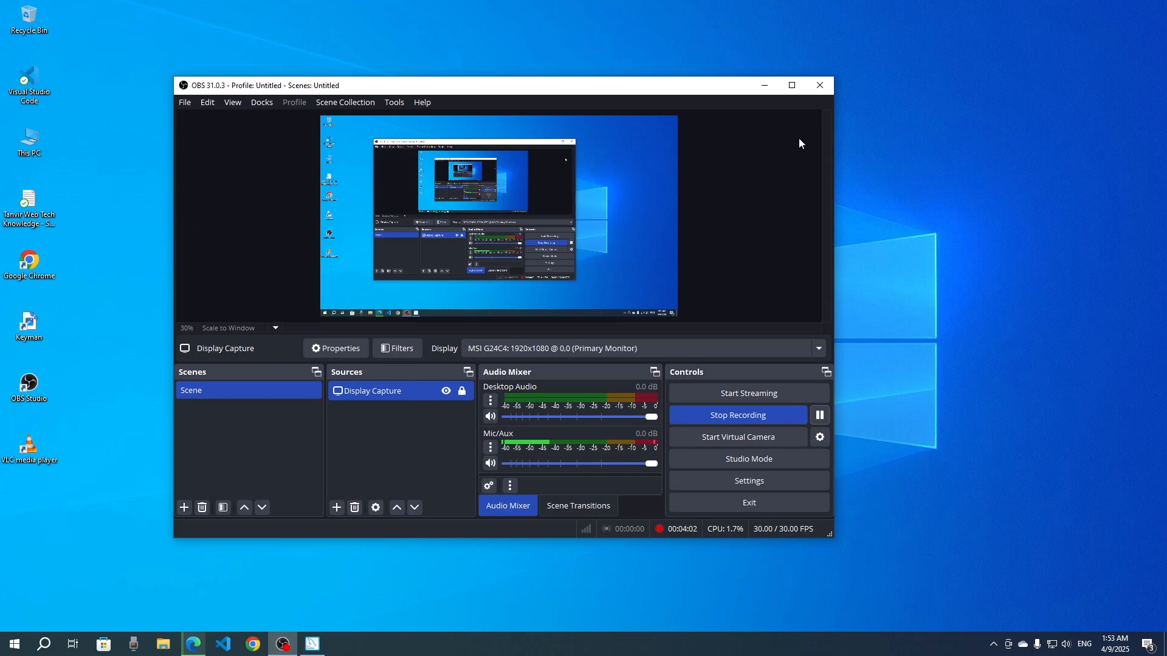
click(765, 85)
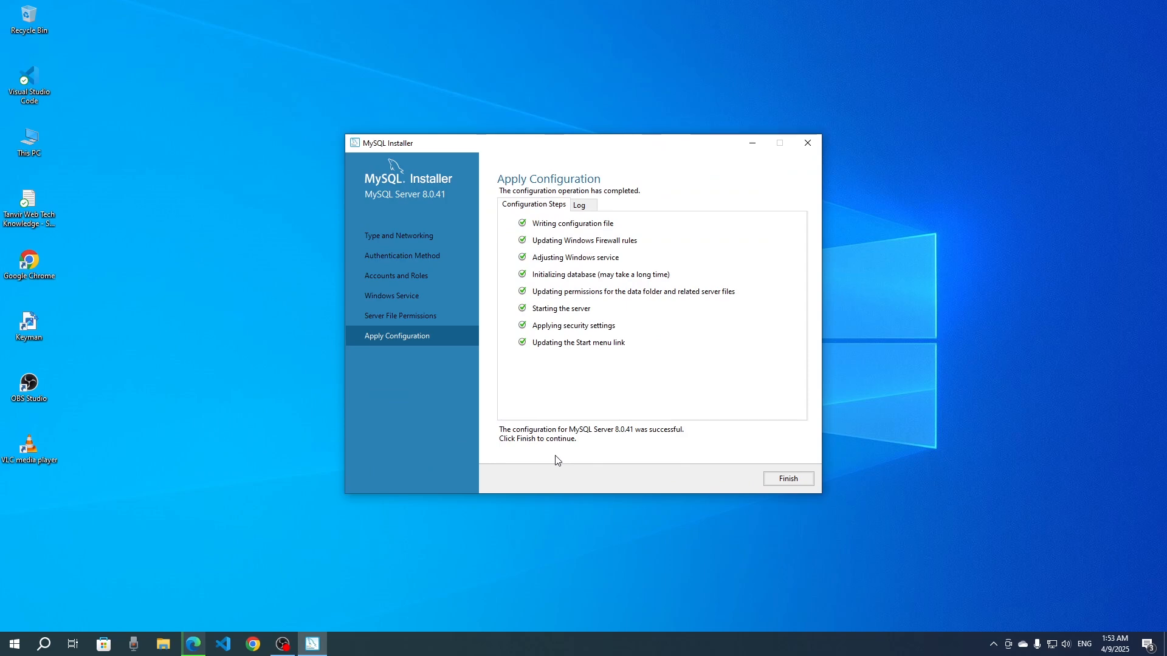
- Finish the server configuration and complete the installer, launching MySQL Workbench and MySQL Shell
click(781, 490)
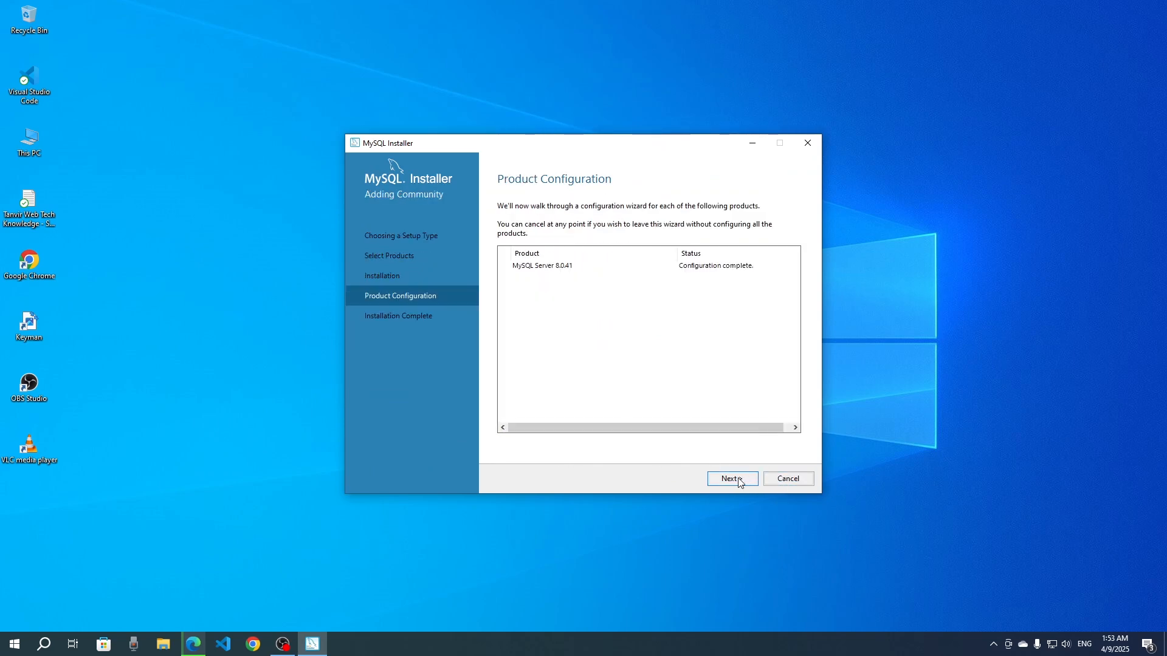
click(738, 479)
click(775, 479)
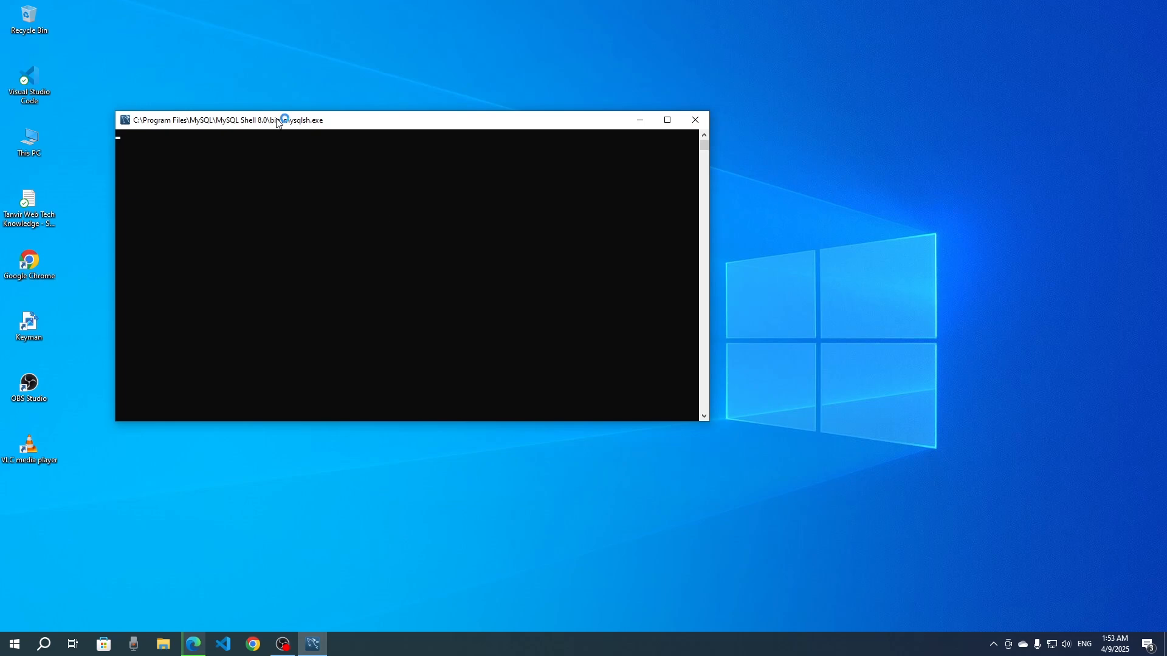
- Reposition the MySQL Shell and MySQL Workbench windows on the desktop and check the recently added MySQL programs
drag(312, 124, 521, 87)
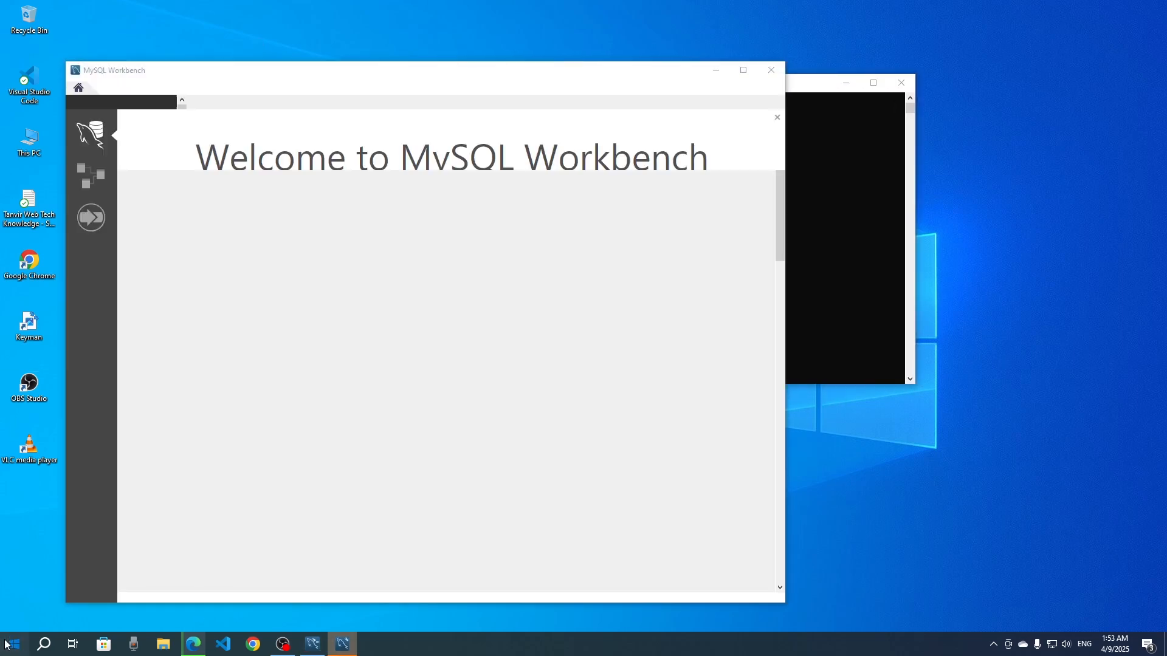
click(6, 644)
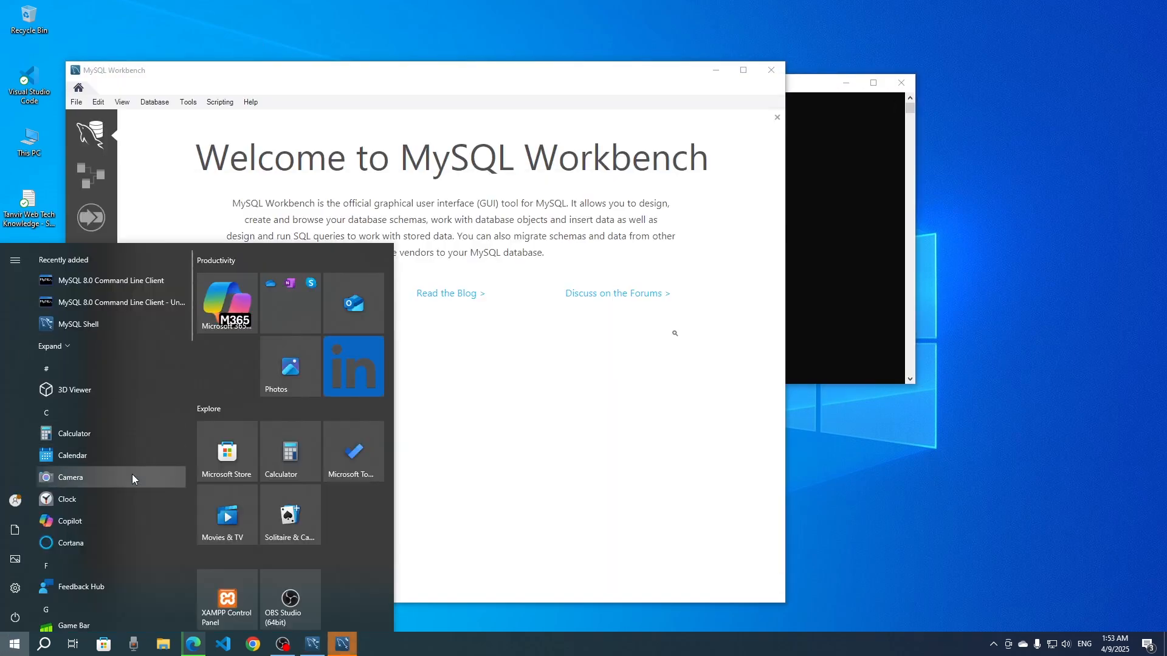
click(242, 85)
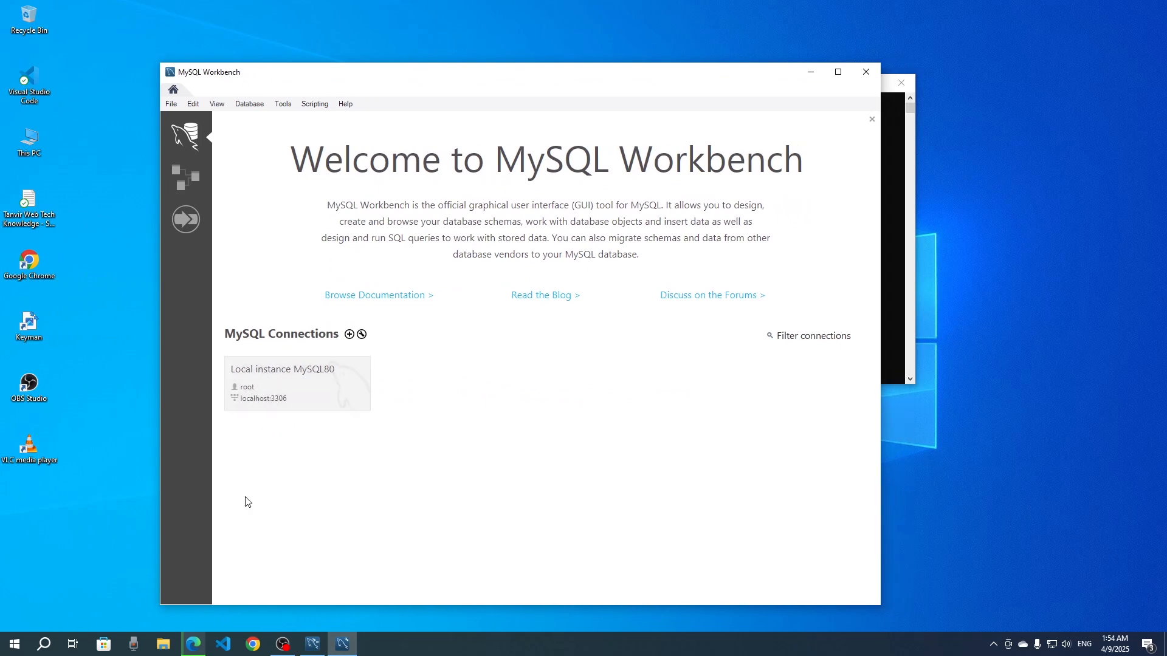
- Connect to Local instance MySQL80 in MySQL Workbench by entering the root account password
click(278, 378)
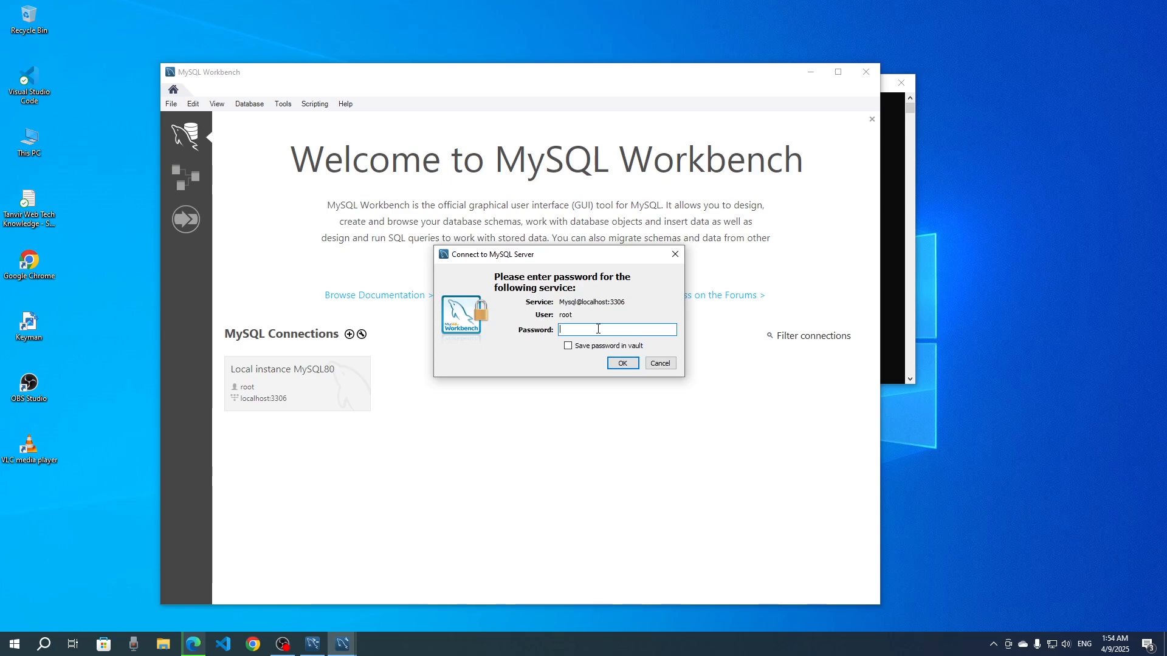
text(*****)
click(623, 363)
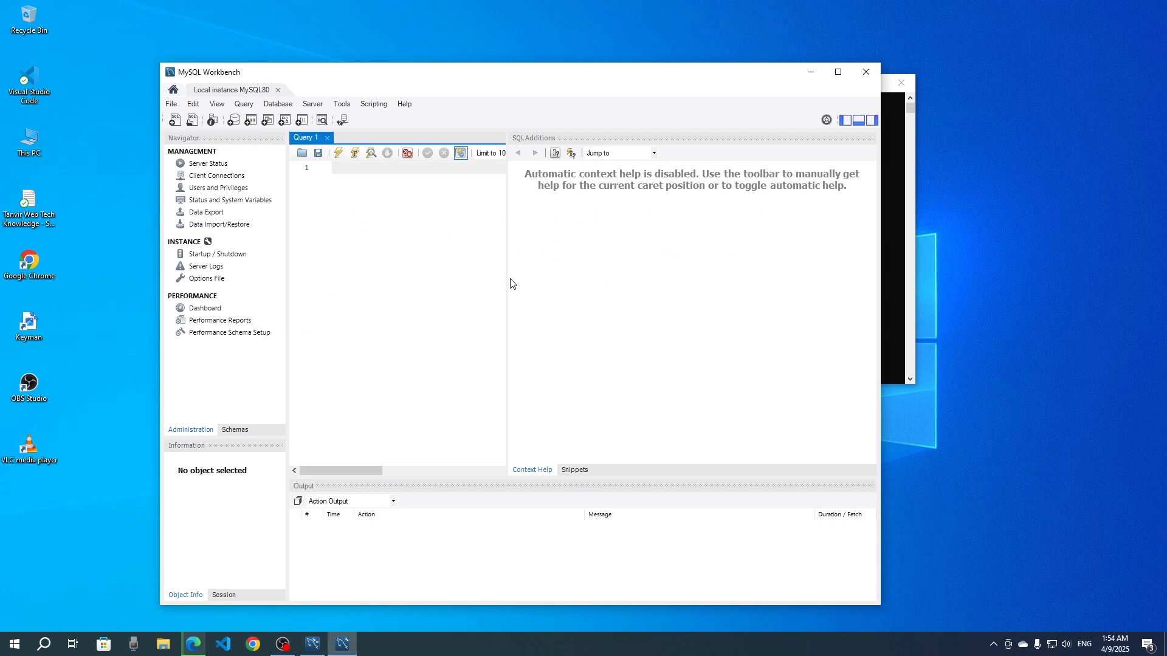
- Widen the query editor, display the server's schemas in the Navigator and place the cursor in the Query 1 editor
drag(508, 287, 794, 289)
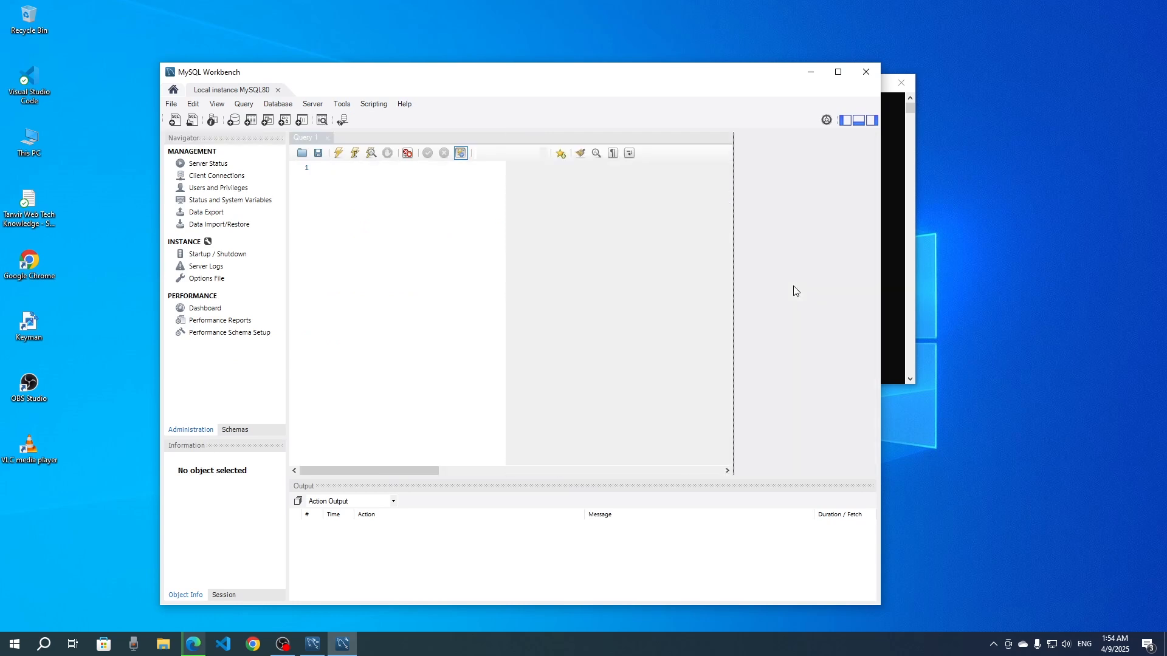
click(233, 431)
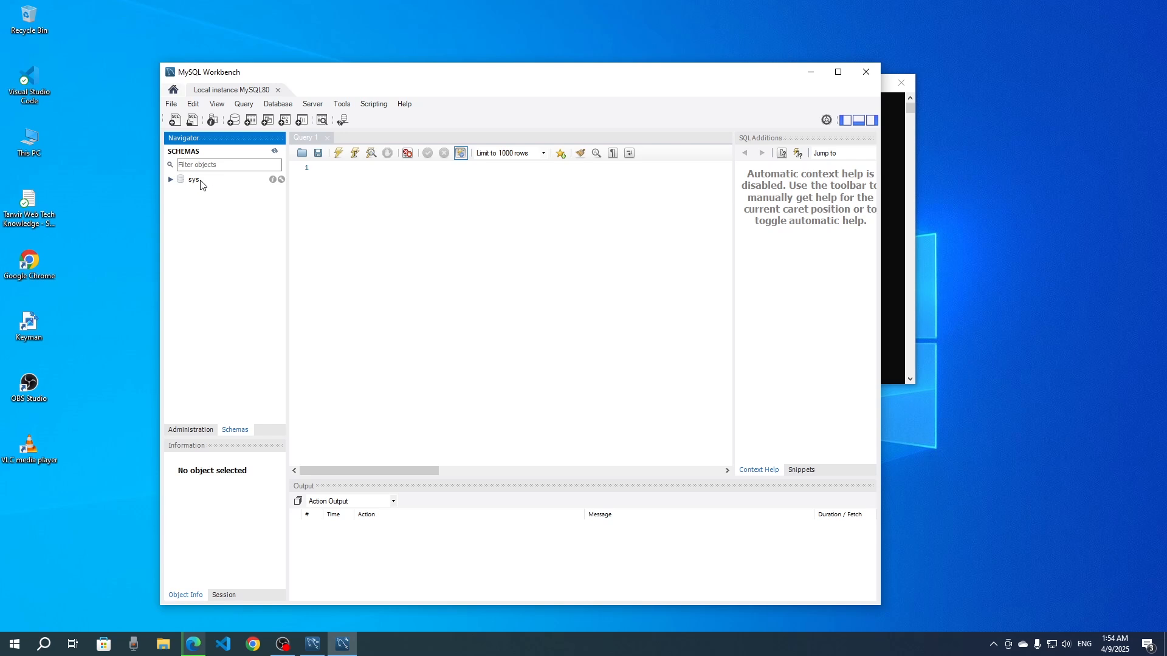
click(365, 177)
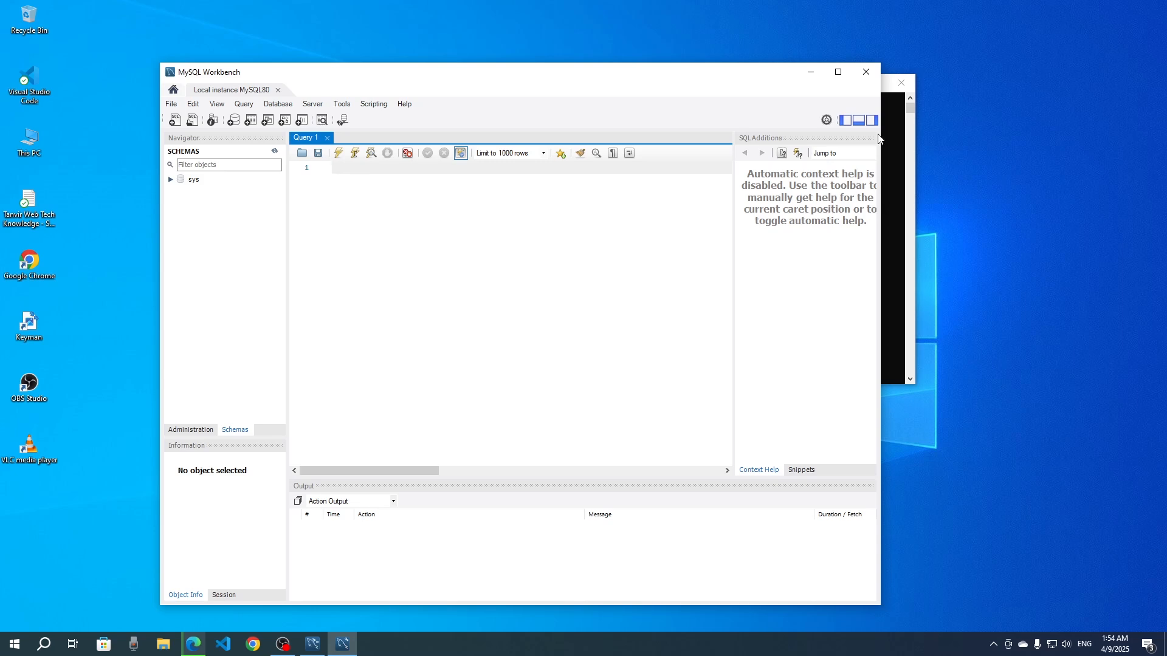
- Close the MySQL Shell window and move the MySQL Workbench window higher on the desktop
click(902, 82)
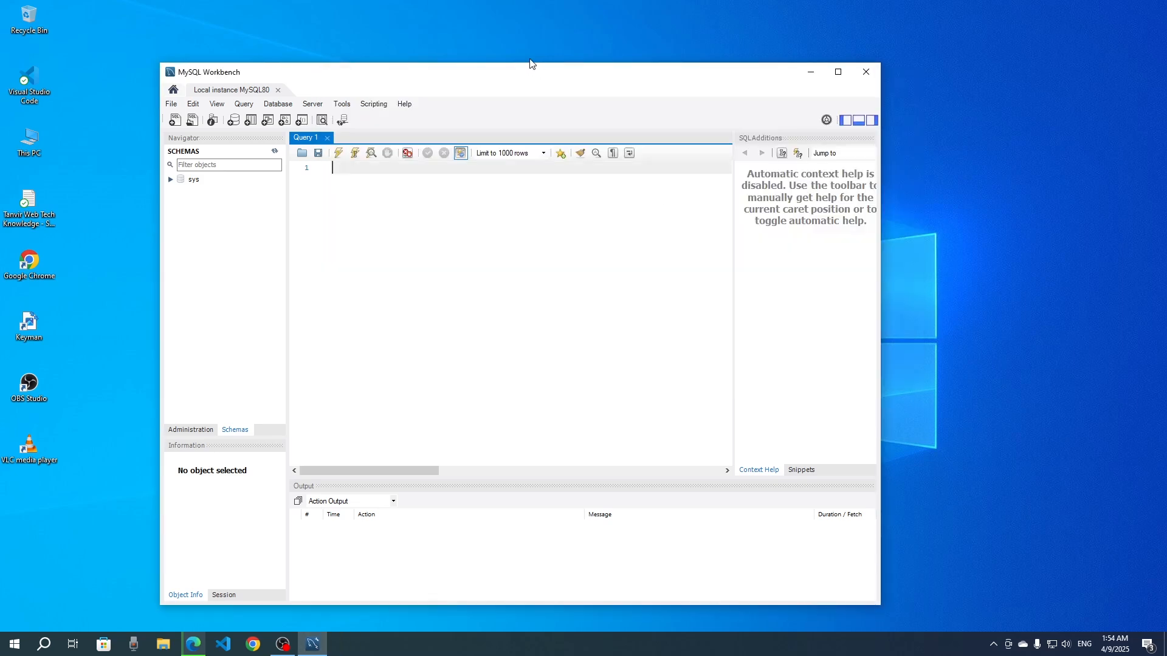
drag(531, 81, 544, 46)
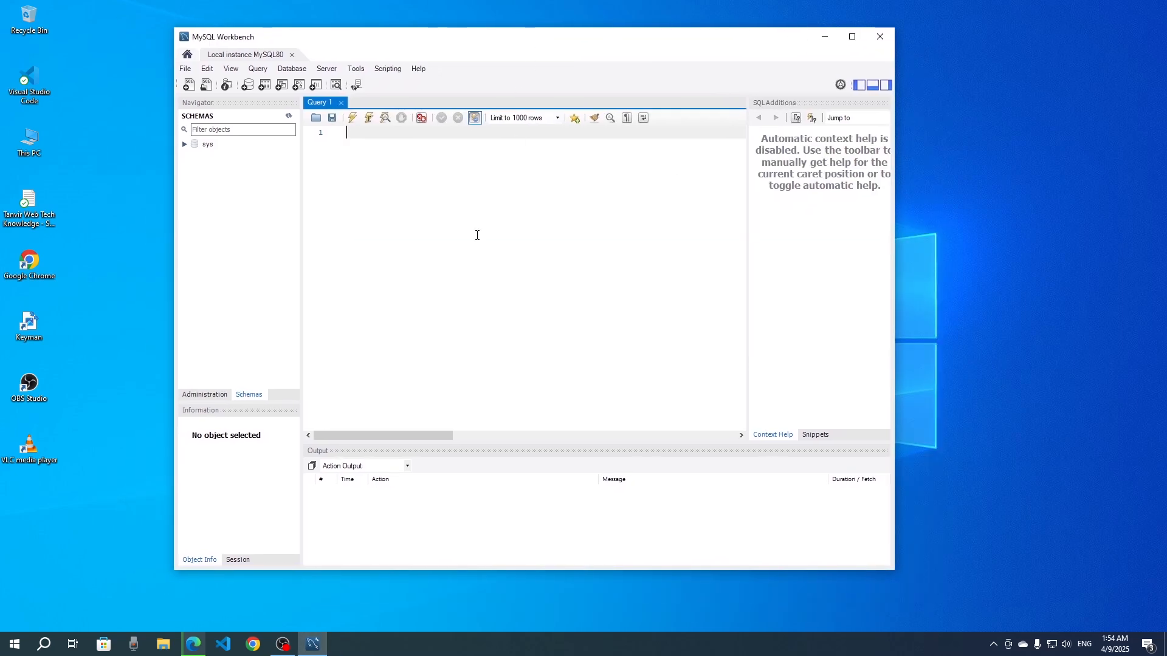